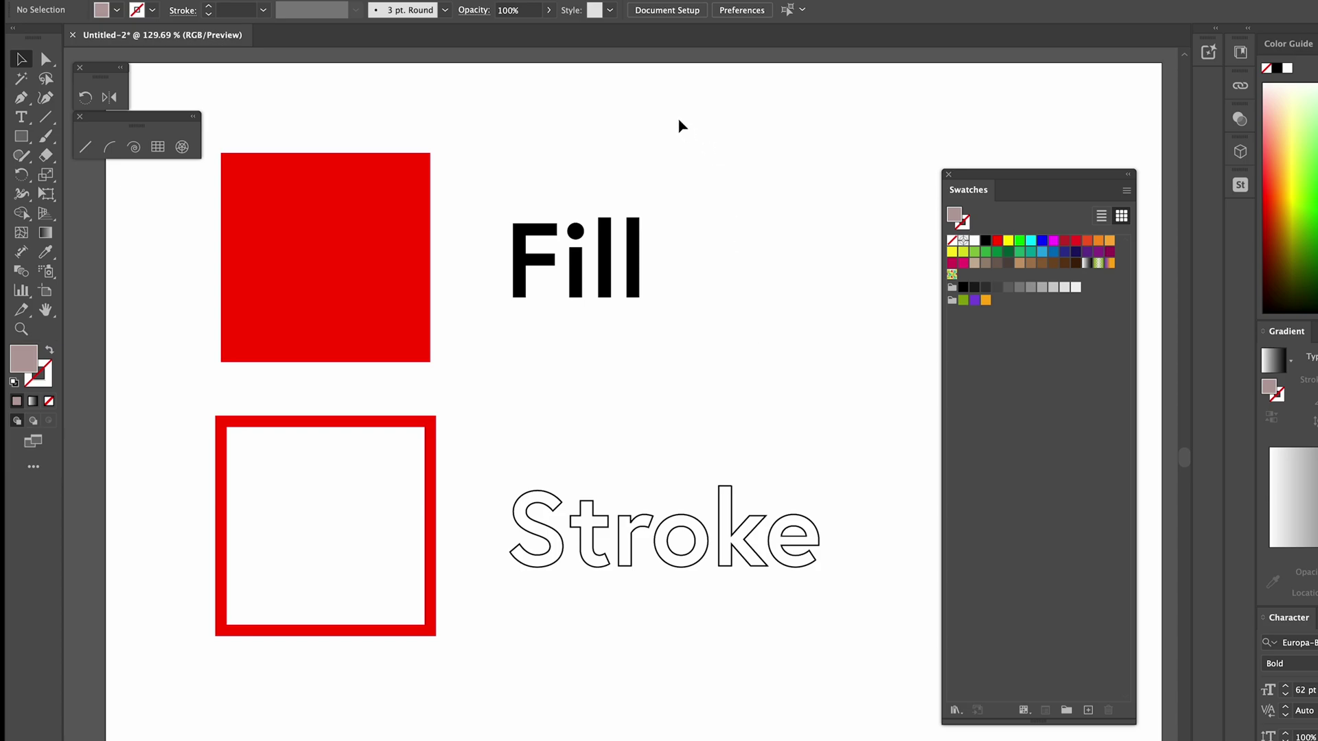
Fill the solid square green, after trying blue, dark red and orange swatches.
{"action": "left_click", "coordinate": [360, 267]}
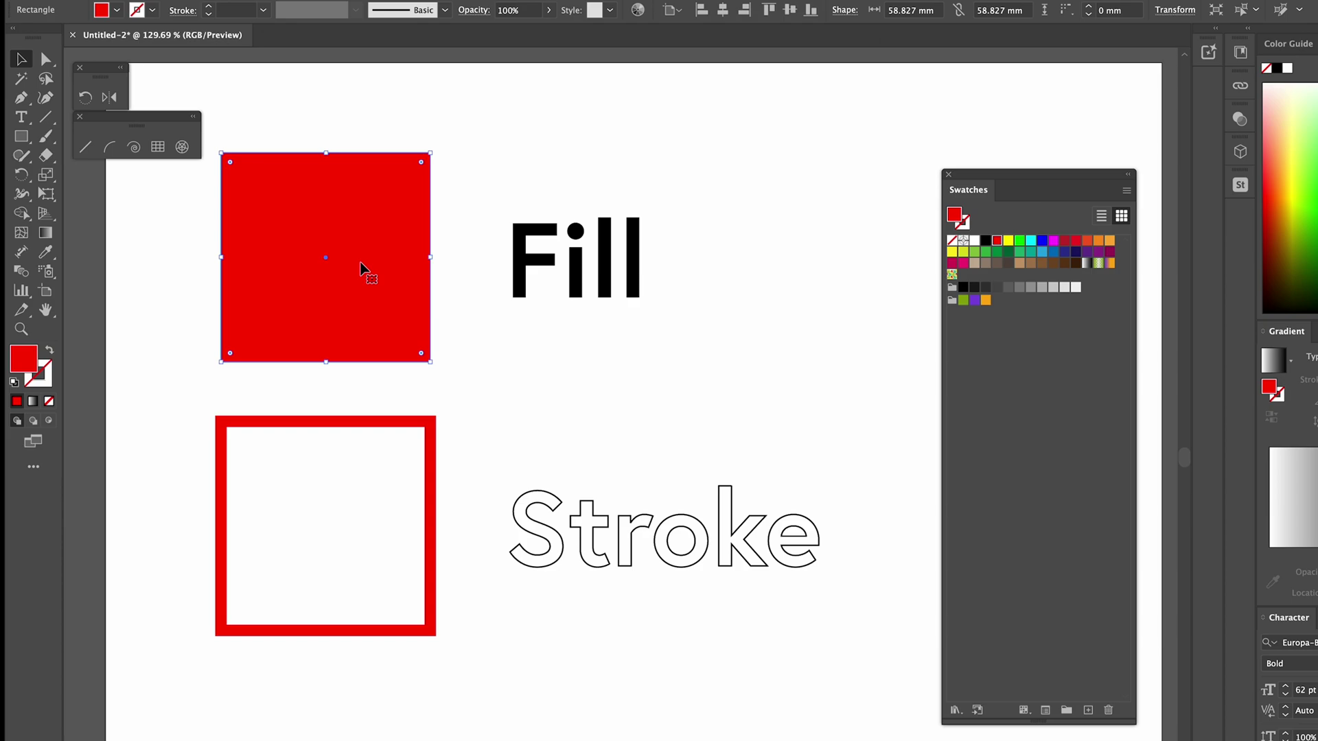
{"action": "left_click", "coordinate": [522, 264]}
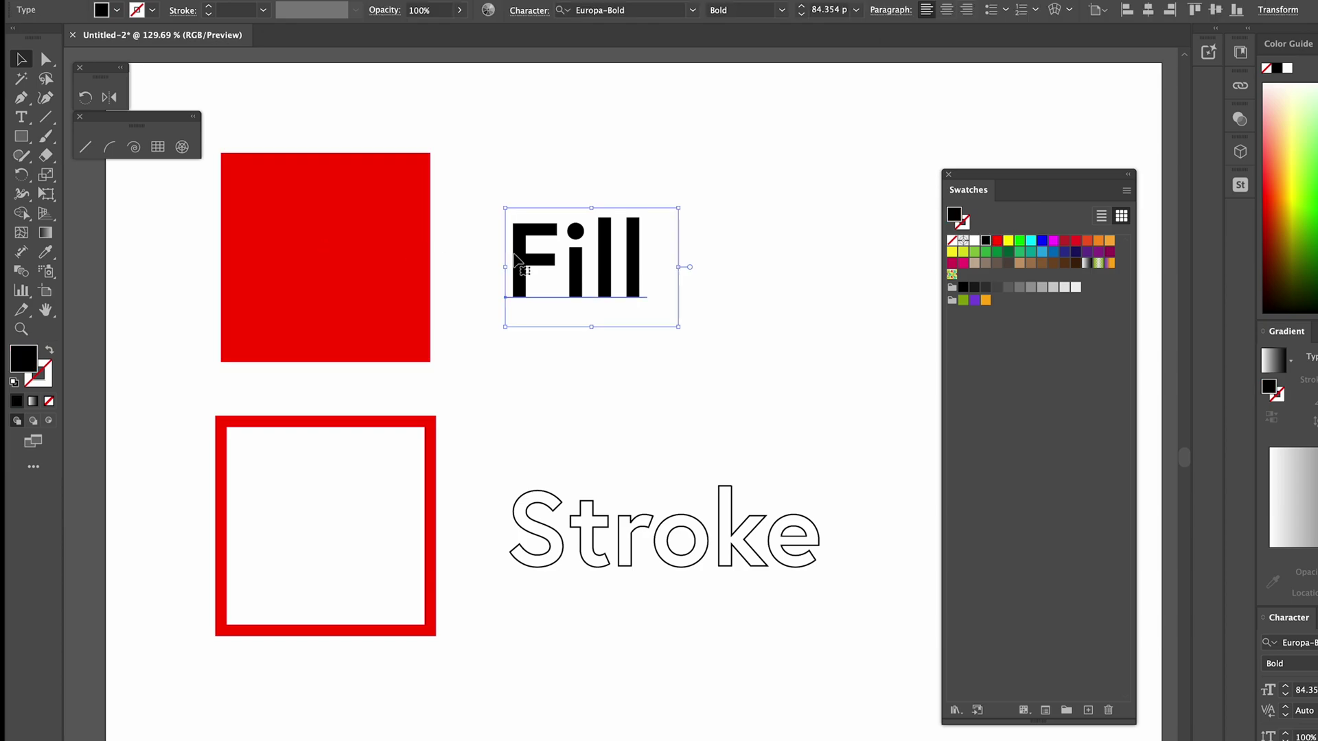
{"action": "left_click", "coordinate": [403, 256]}
{"action": "left_click", "coordinate": [519, 357]}
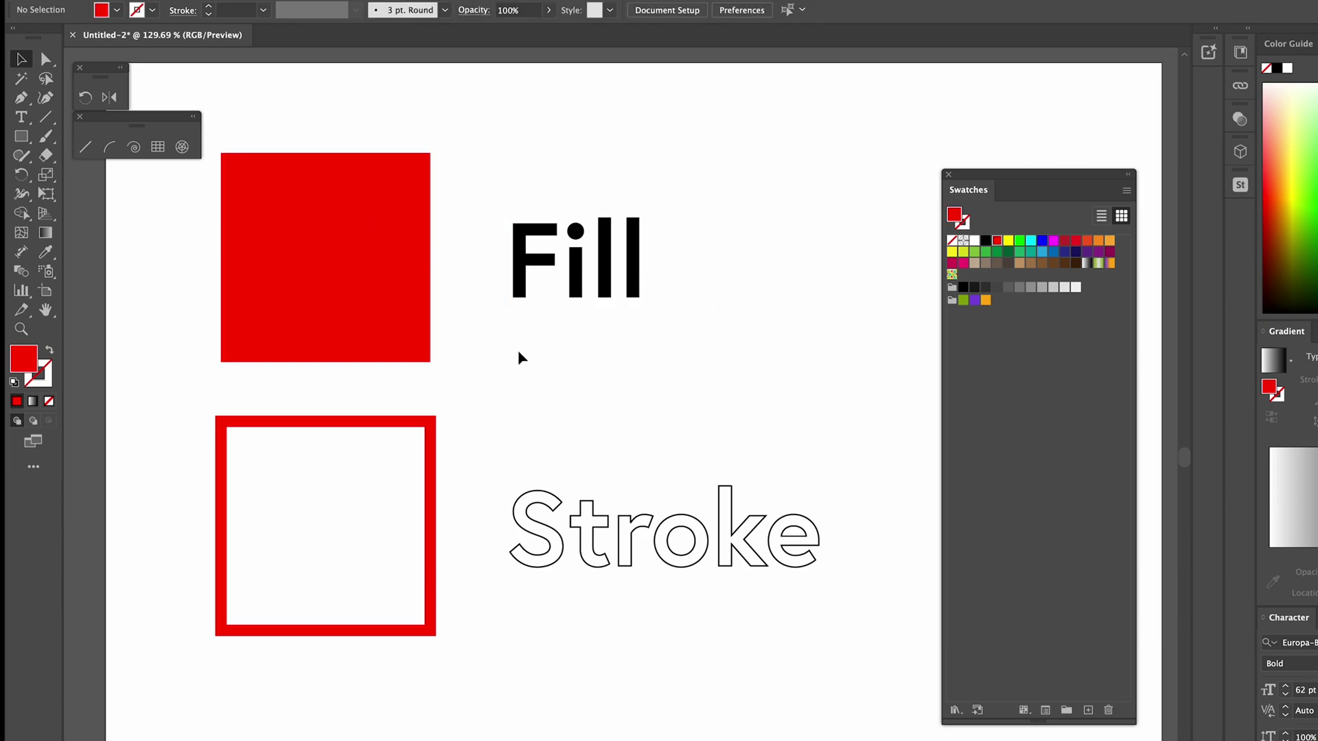
{"action": "left_click", "coordinate": [432, 473]}
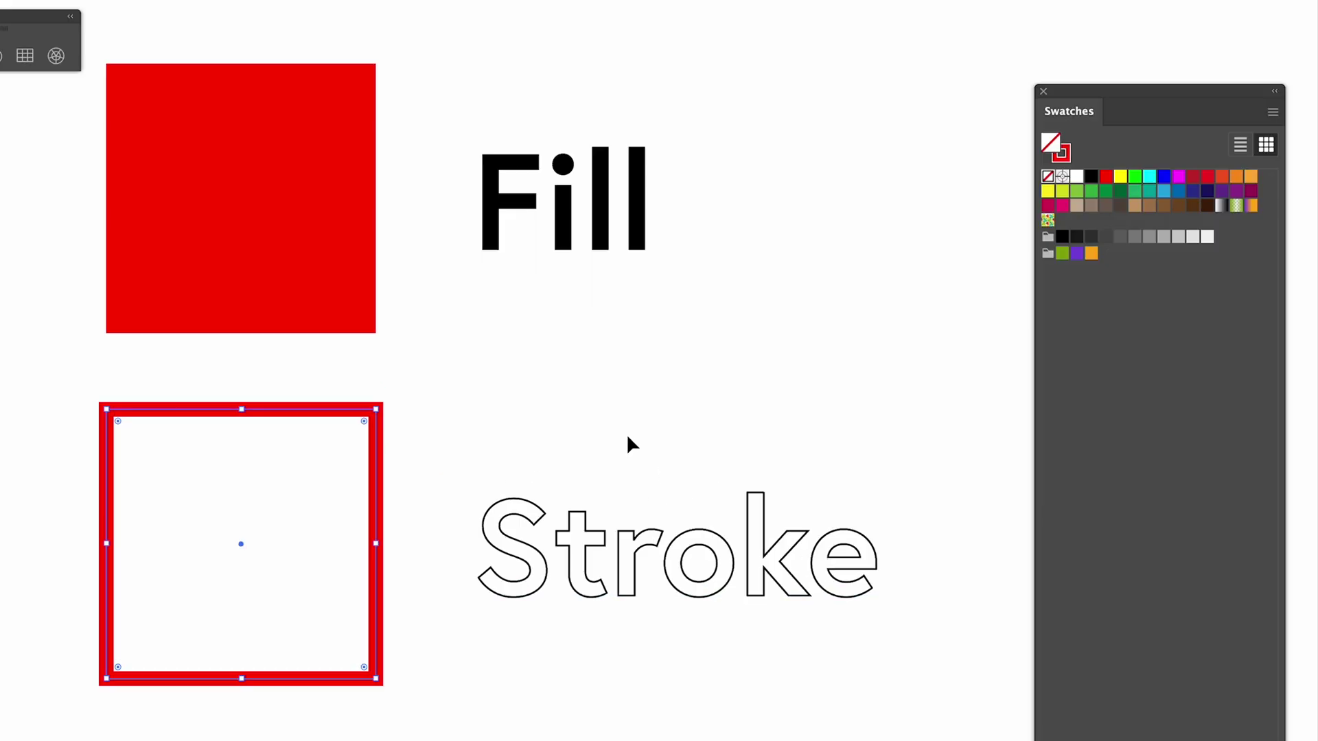
{"action": "left_click", "coordinate": [624, 446]}
{"action": "left_click", "coordinate": [320, 238]}
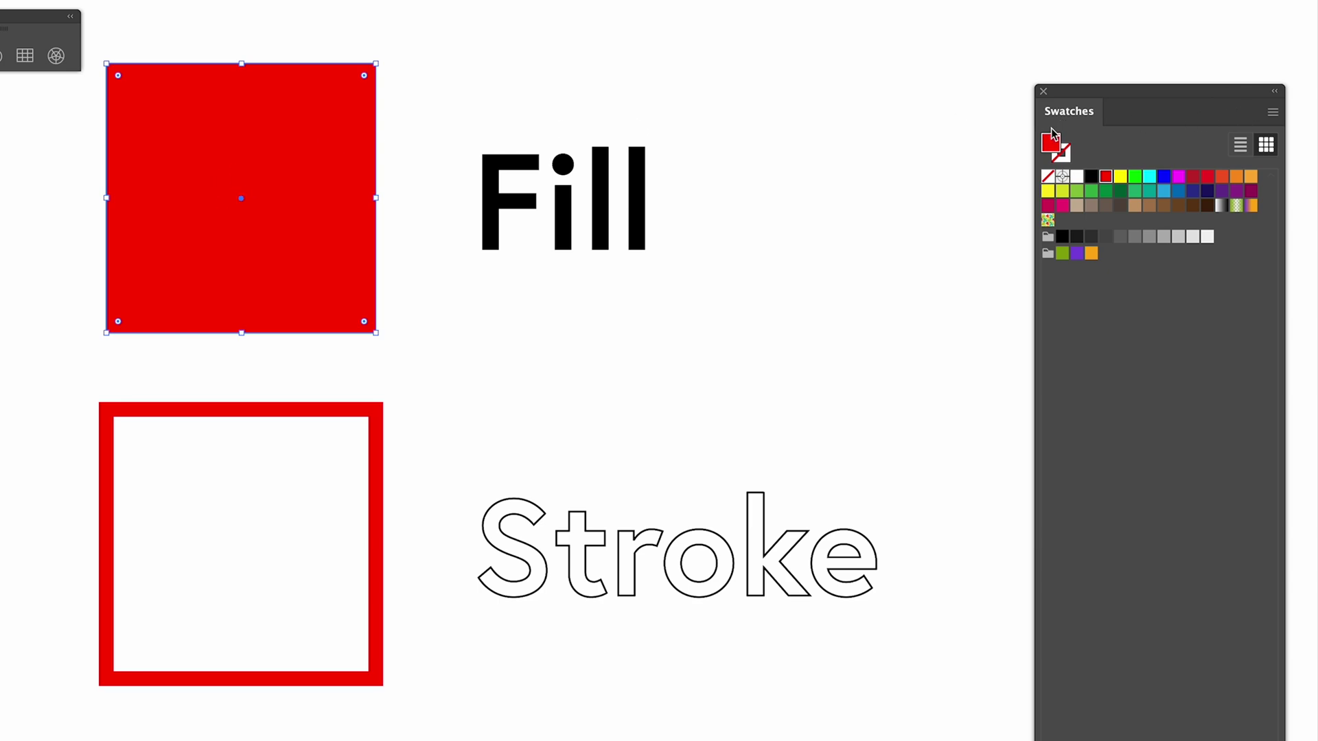
{"action": "left_click", "coordinate": [1163, 178]}
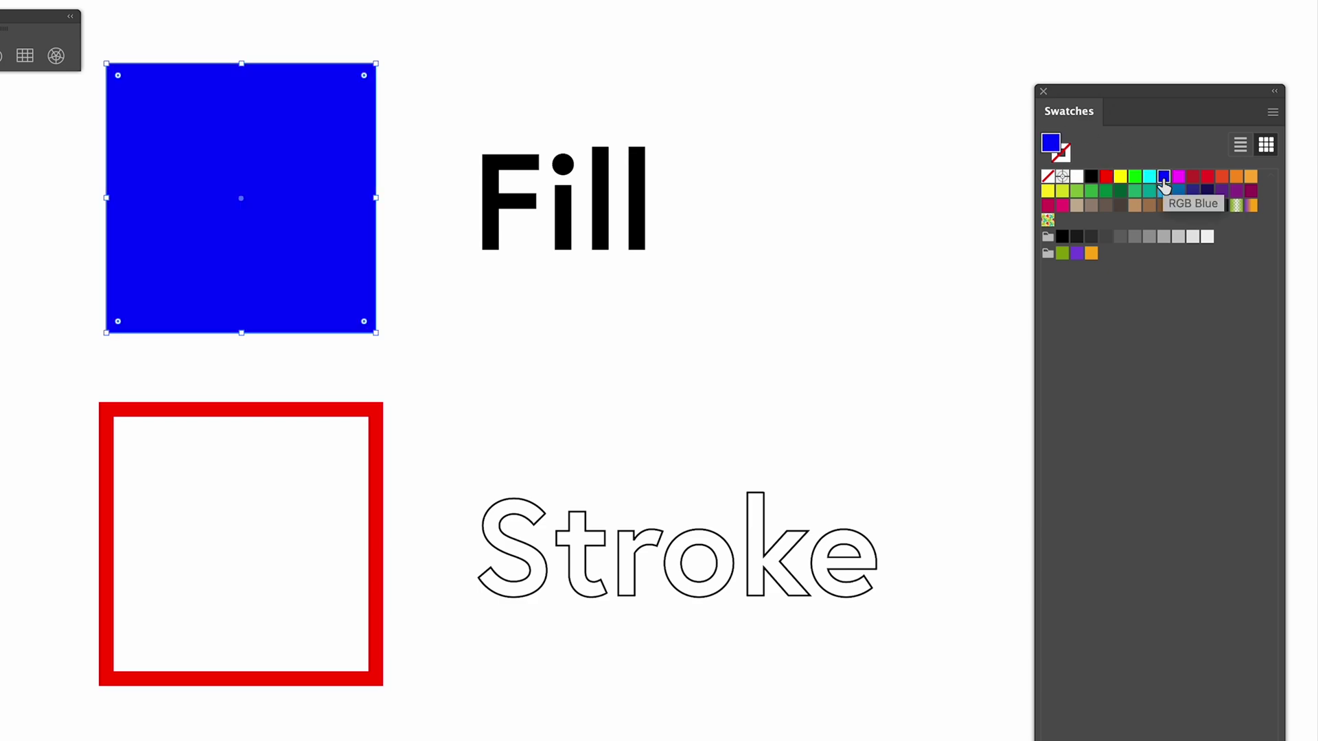
{"action": "left_click", "coordinate": [1192, 178]}
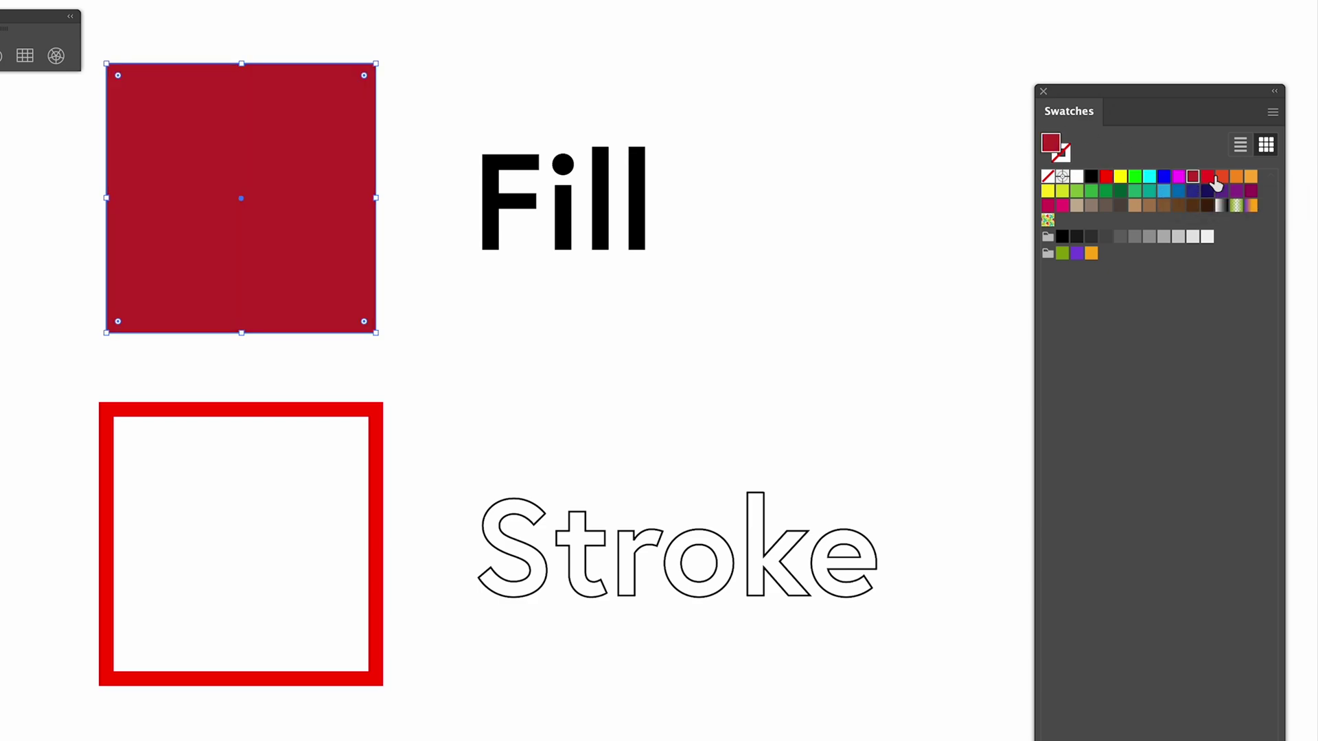
{"action": "left_click", "coordinate": [1239, 177]}
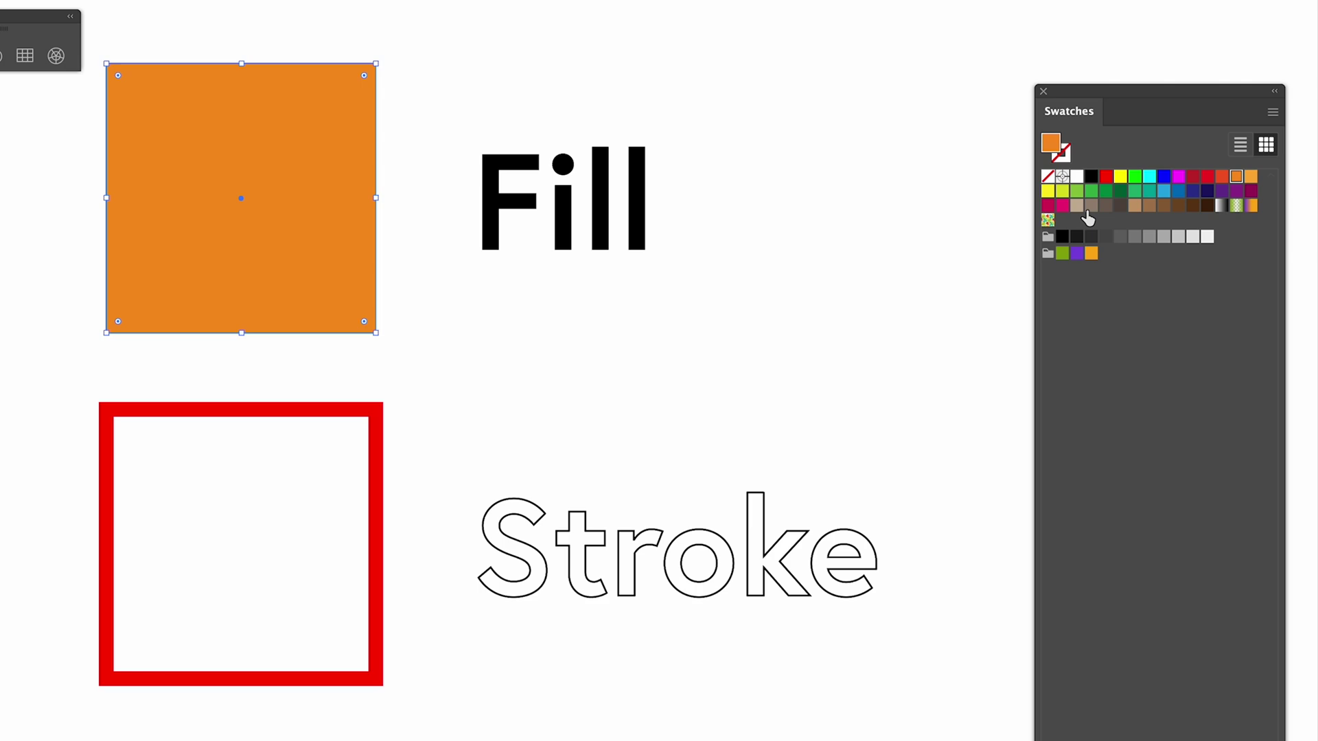
{"action": "left_click", "coordinate": [1091, 192]}
Colour the word Fill red instead of black, after briefly trying pink.
{"action": "left_click", "coordinate": [719, 65]}
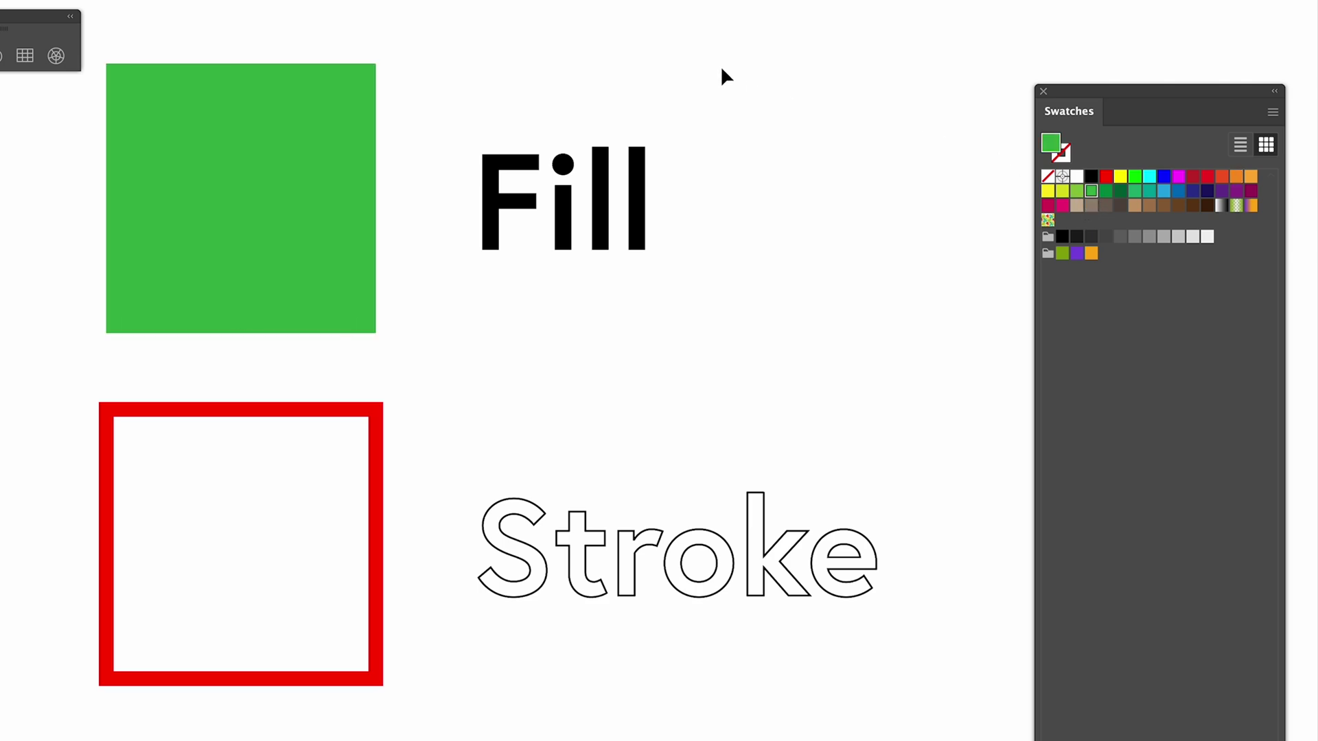
{"action": "left_click", "coordinate": [569, 179]}
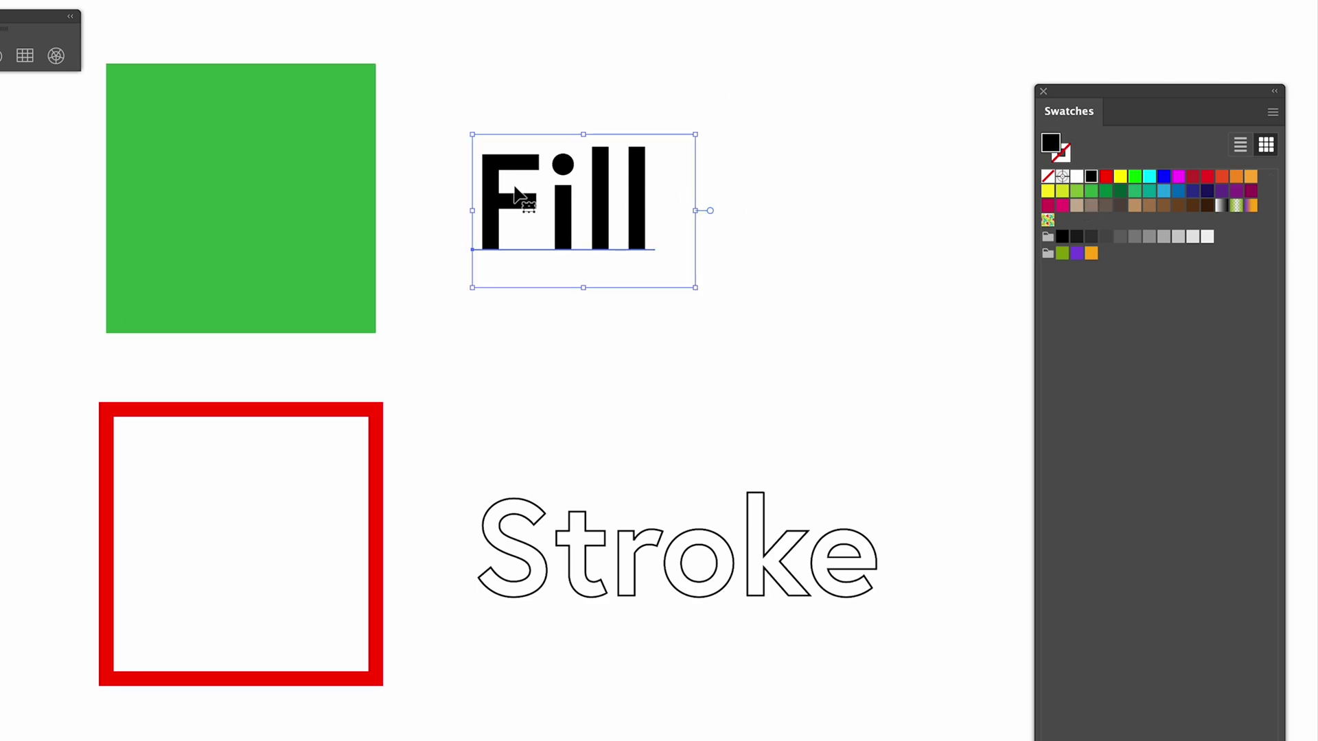
{"action": "left_click", "coordinate": [1062, 205]}
{"action": "left_click", "coordinate": [1205, 178]}
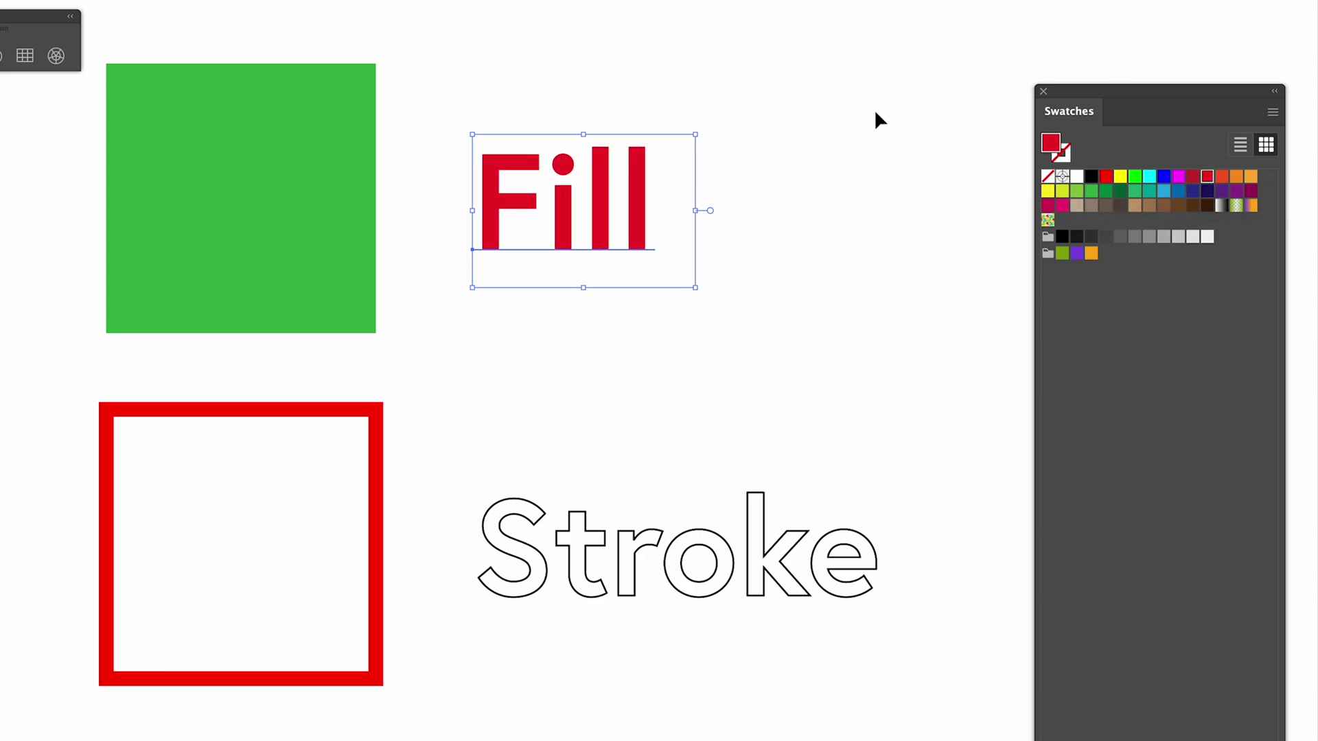
{"action": "left_click", "coordinate": [874, 110]}
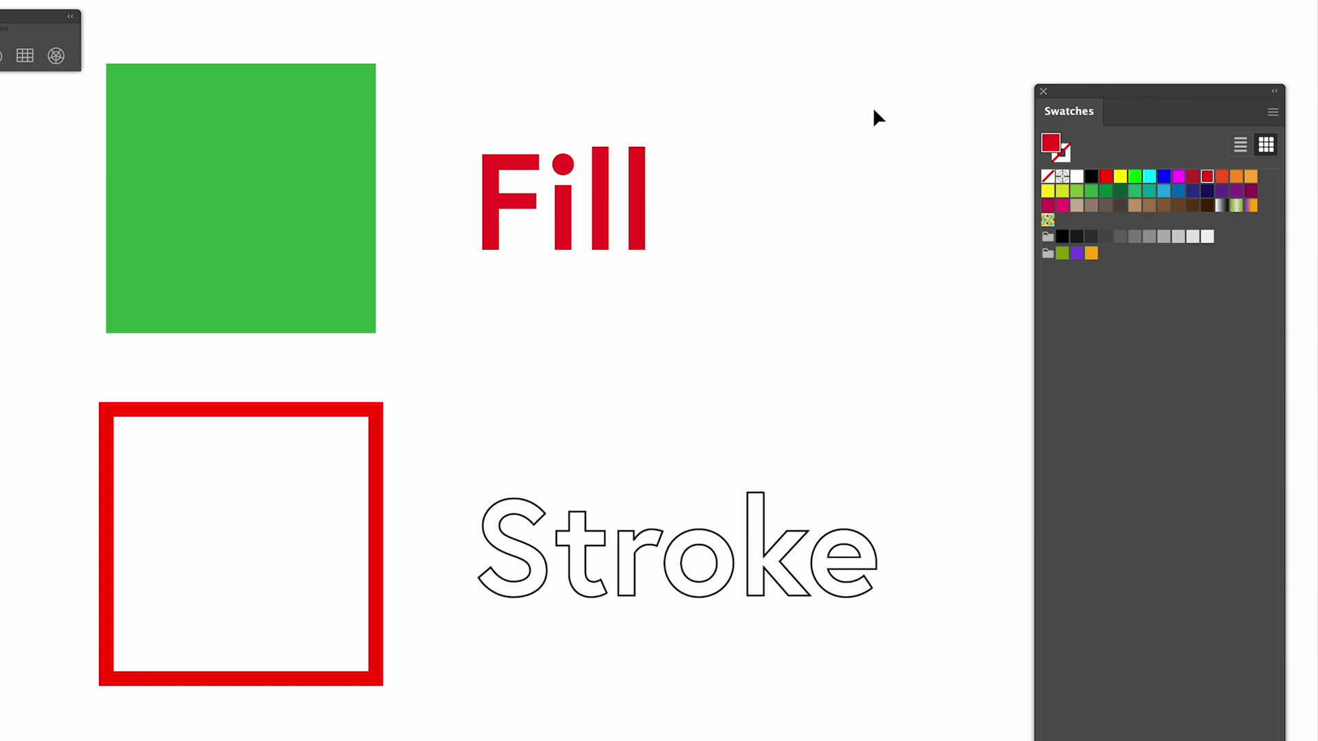
{"action": "left_click", "coordinate": [621, 198]}
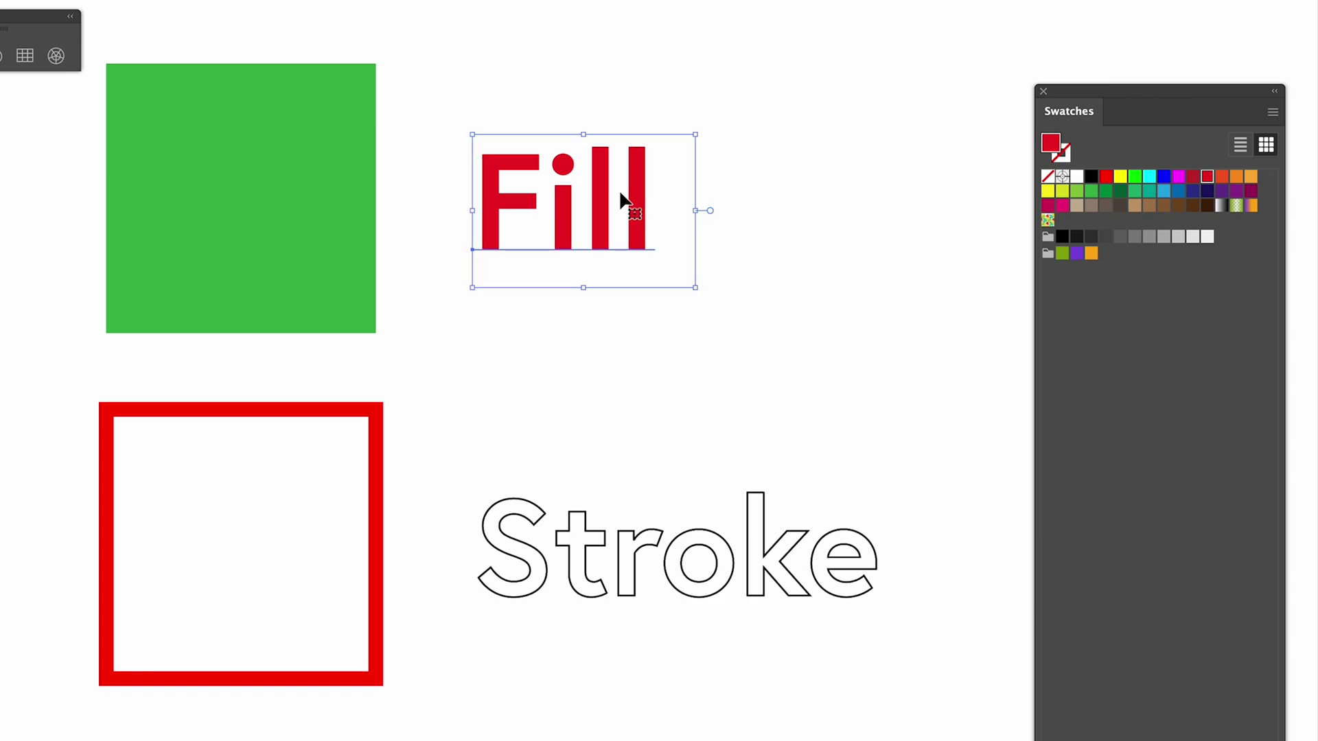
Give the Stroke lettering a magenta outline, after trying blue and red-orange.
{"action": "left_click", "coordinate": [756, 538]}
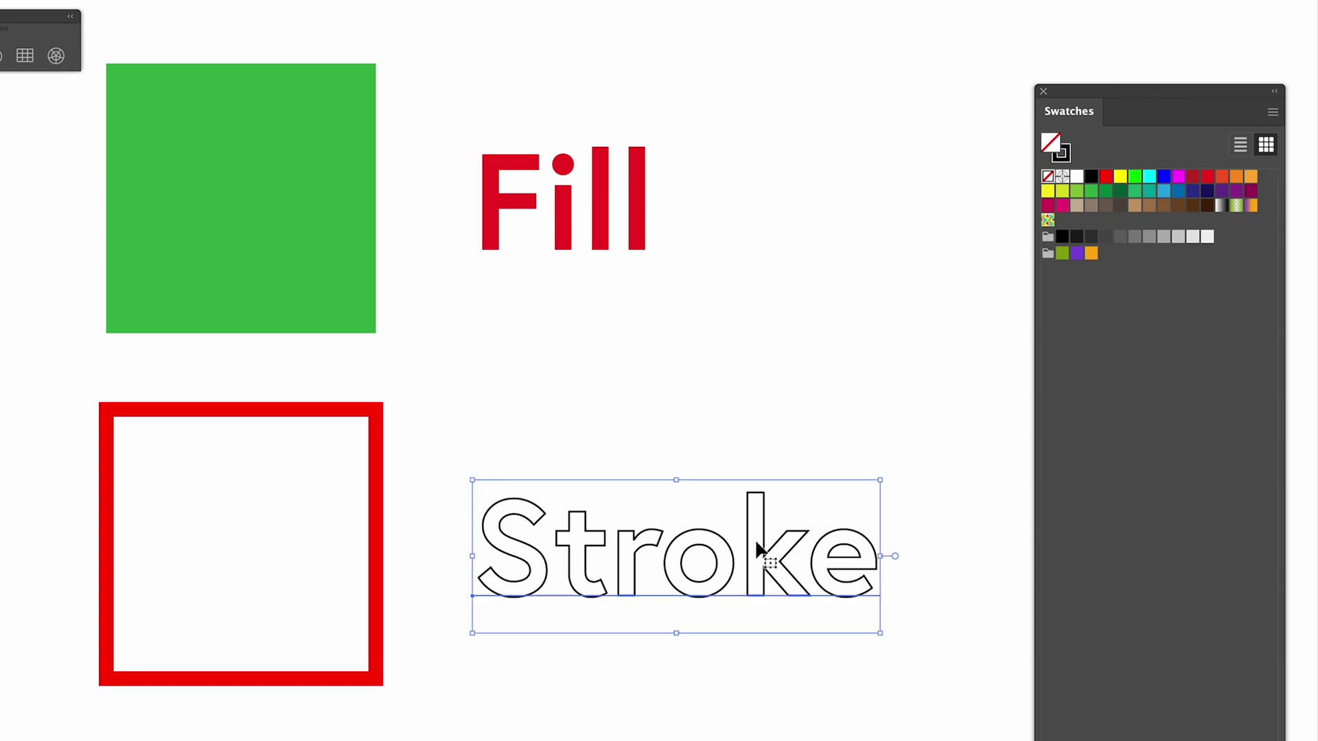
{"action": "left_click", "coordinate": [1062, 153]}
{"action": "left_click", "coordinate": [1163, 178]}
{"action": "left_click", "coordinate": [1220, 177]}
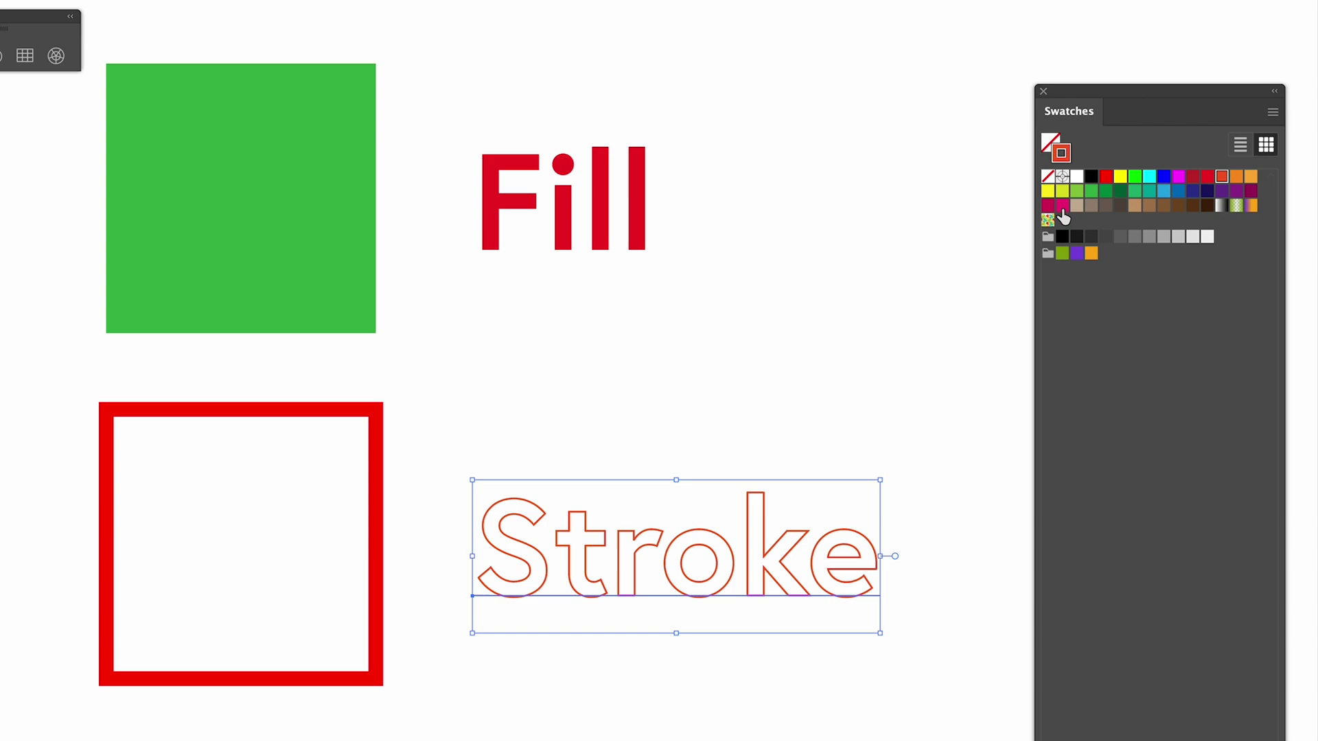
{"action": "left_click", "coordinate": [1062, 205]}
{"action": "left_click", "coordinate": [812, 327]}
Cycle the outlined square's border through crimson, red-orange, orange, dark grey and magenta-pink swatches.
{"action": "left_click", "coordinate": [248, 412]}
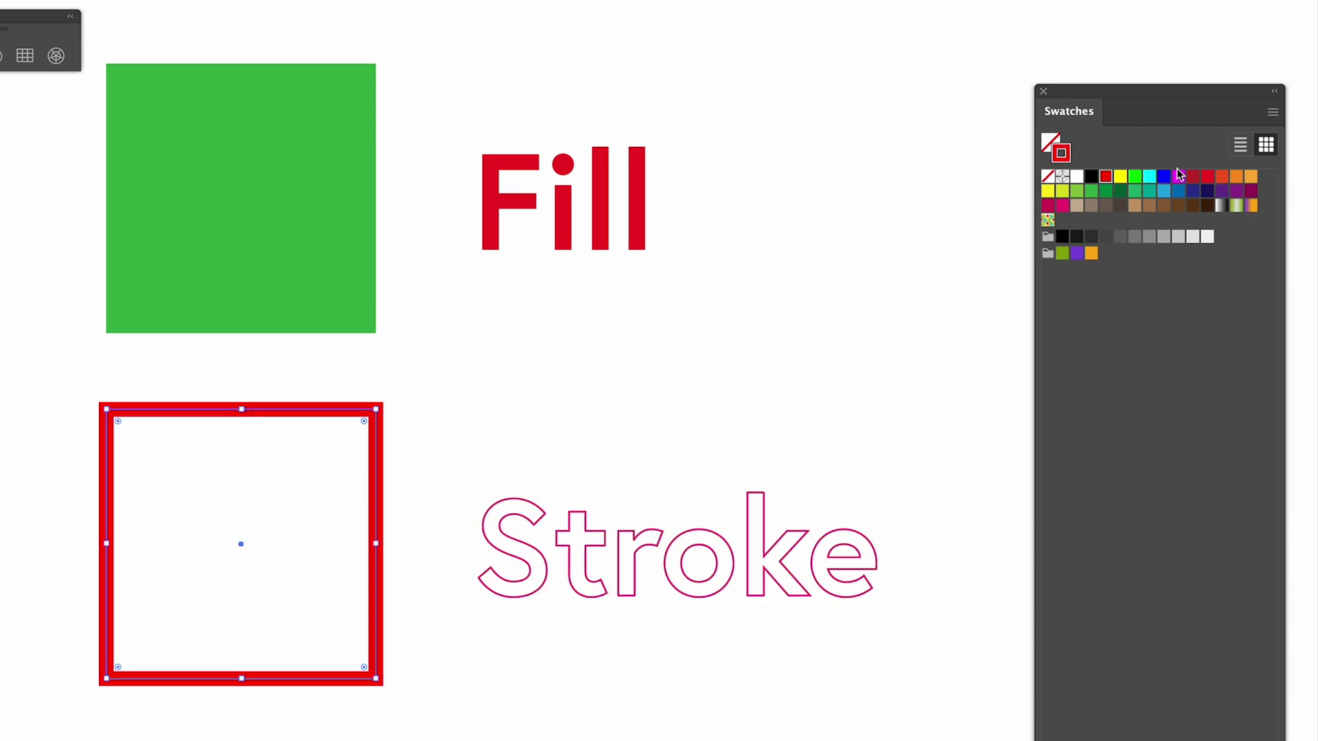
{"action": "left_click", "coordinate": [1206, 177]}
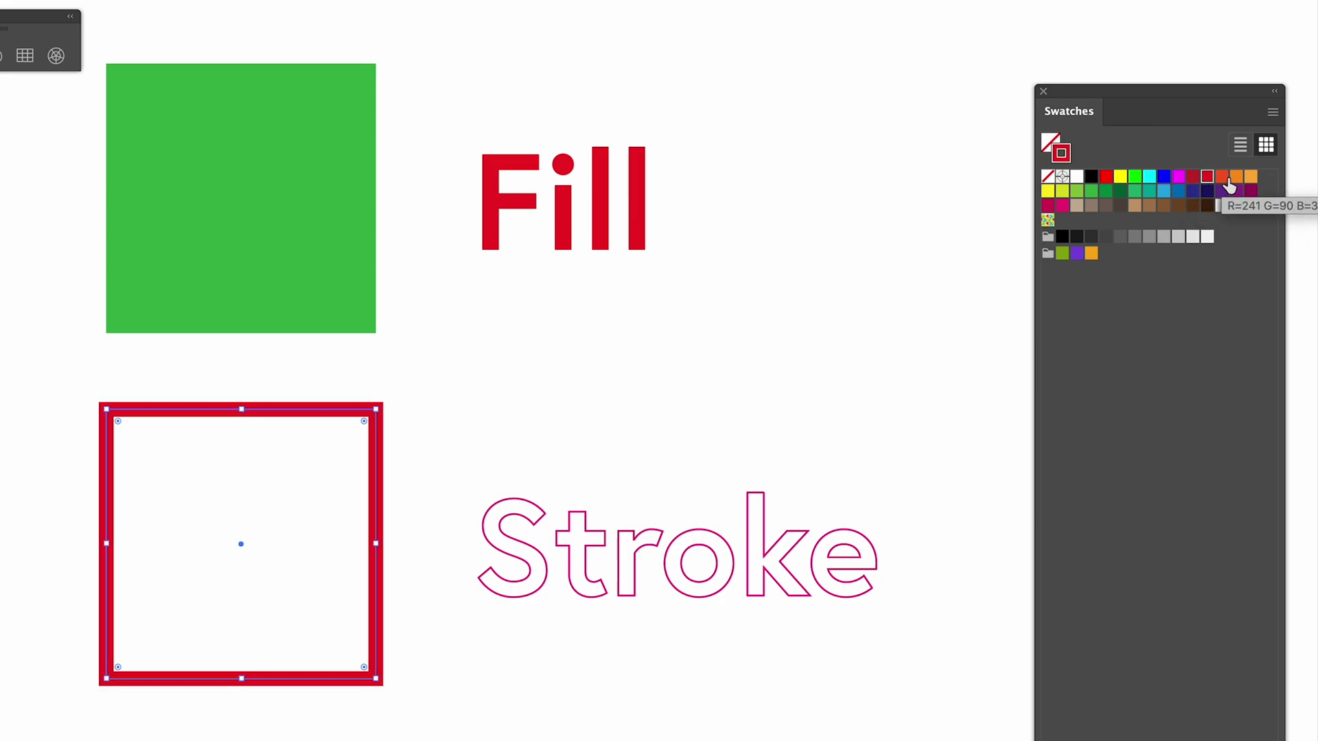
{"action": "left_click", "coordinate": [1221, 177]}
{"action": "left_click", "coordinate": [1250, 177]}
{"action": "left_click", "coordinate": [1118, 206]}
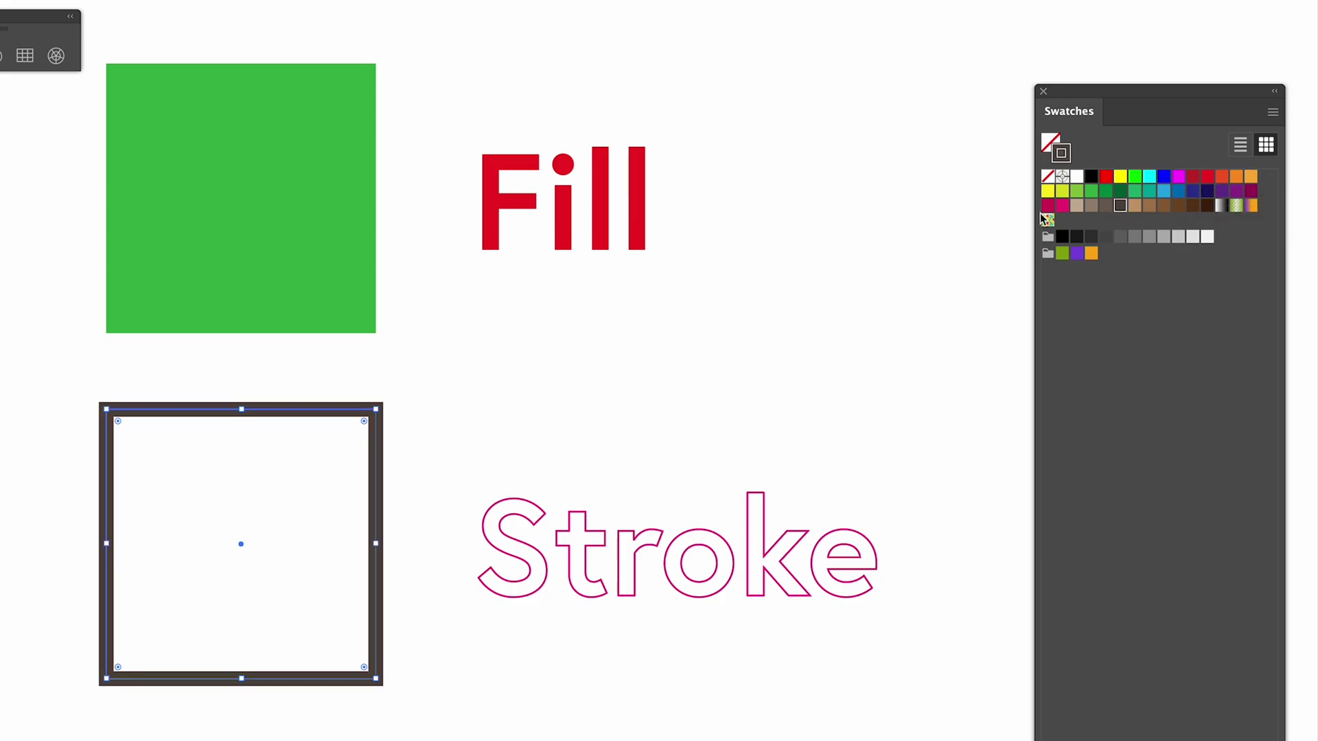
{"action": "left_click", "coordinate": [1047, 205]}
{"action": "left_click", "coordinate": [825, 177]}
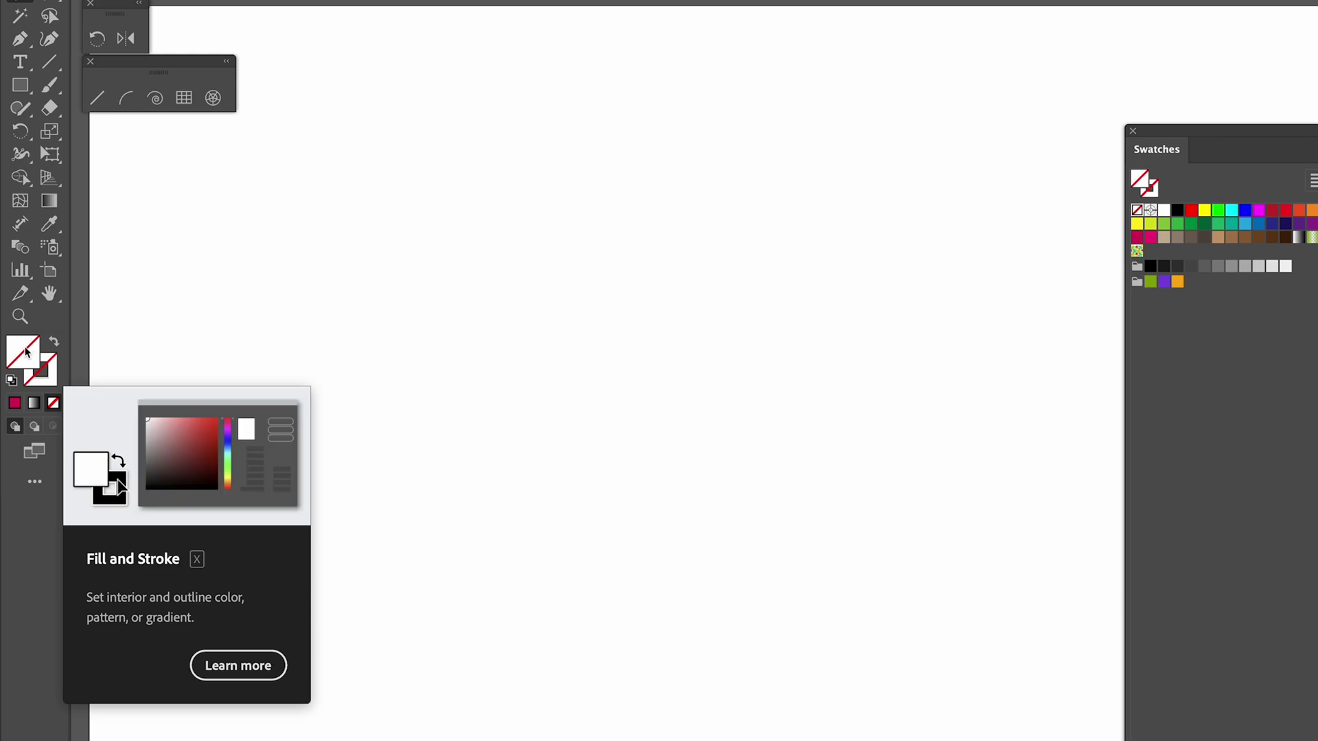
Choose light pink FFCCE6 (R255 G204 B230) as the fill in the Color Picker.
{"action": "double_click", "coordinate": [26, 352]}
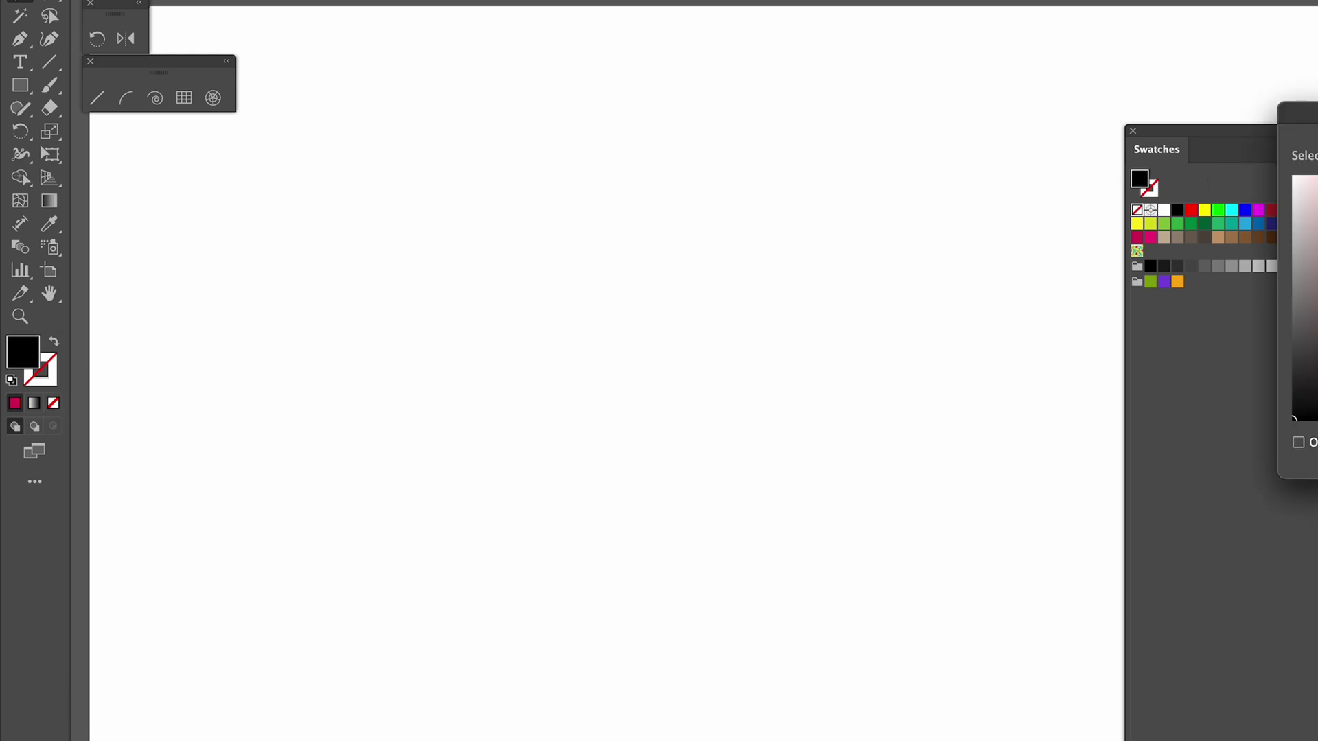
{"action": "left_click_drag", "start_coordinate": [1304, 113], "coordinate": [461, 161]}
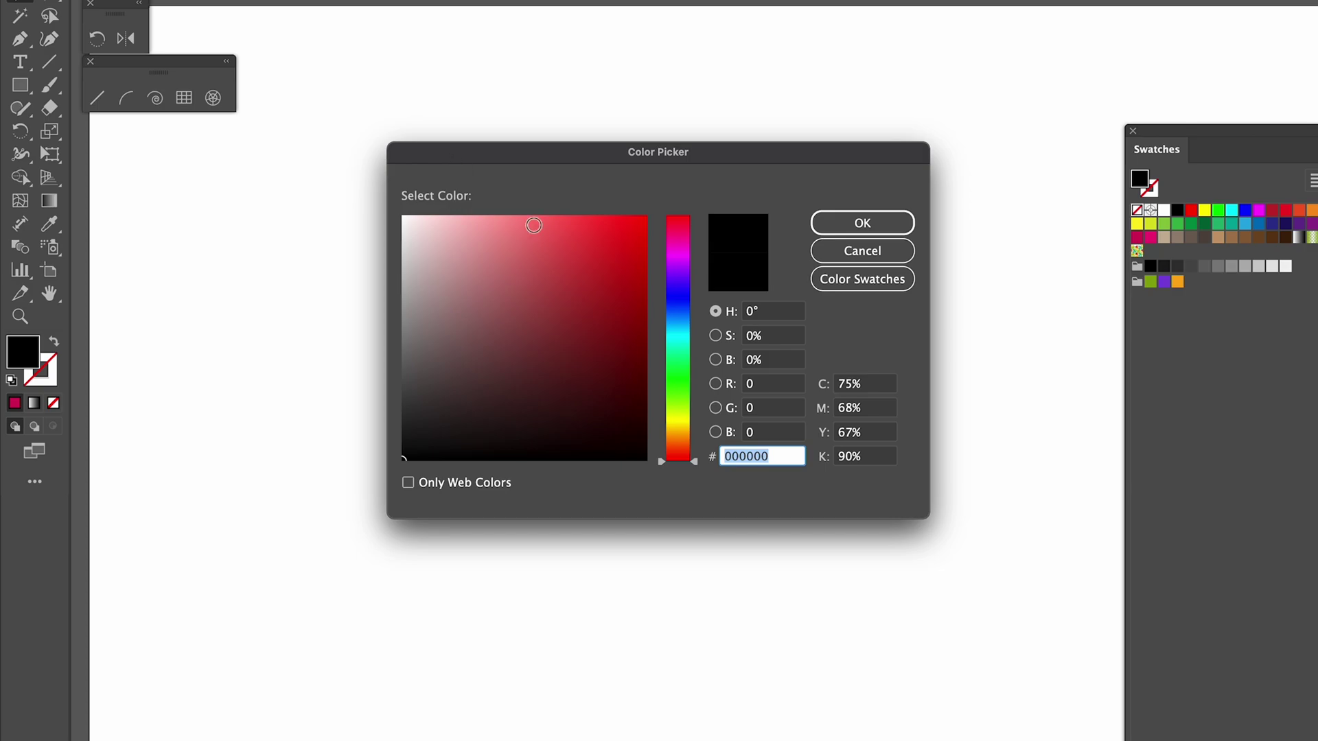
{"action": "left_click_drag", "start_coordinate": [692, 465], "coordinate": [692, 234]}
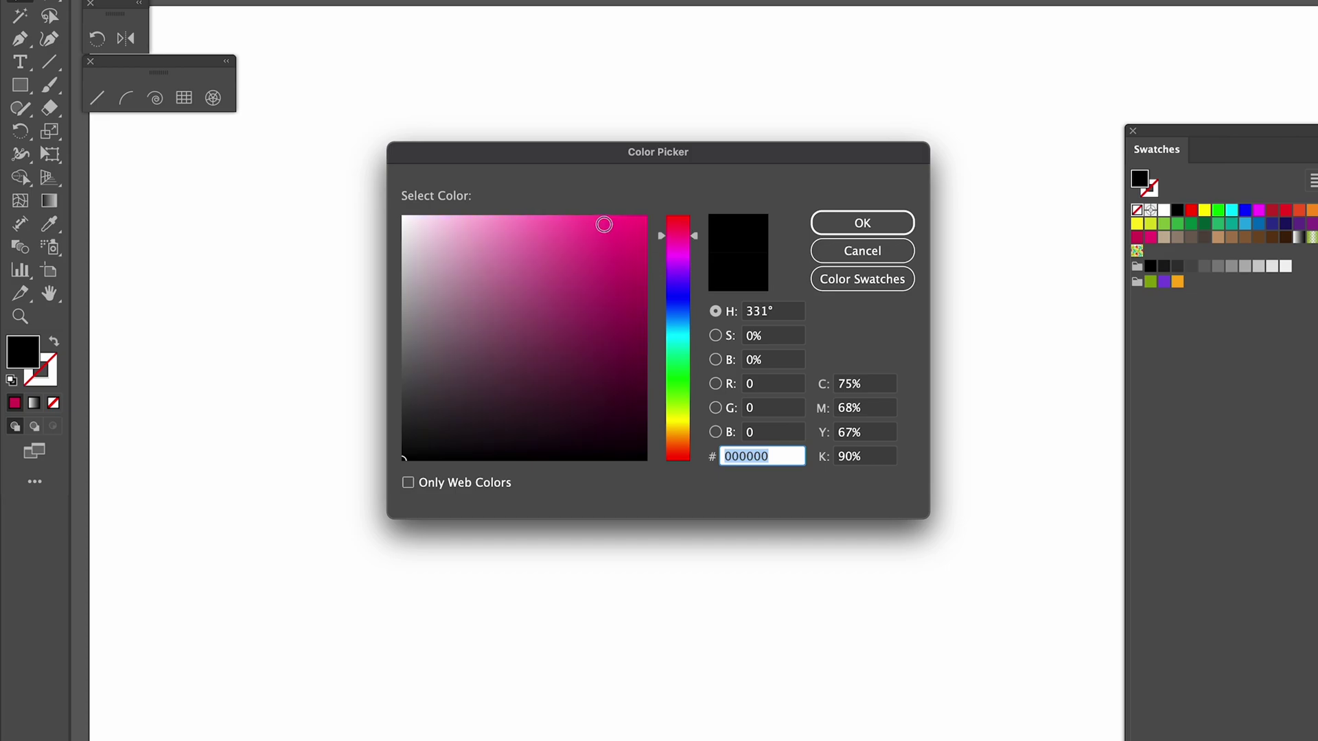
{"action": "mouse_move", "coordinate": [604, 220]}
{"action": "left_mouse_down"}
{"action": "mouse_move", "coordinate": [480, 198]}
{"action": "mouse_move", "coordinate": [458, 236]}
{"action": "mouse_move", "coordinate": [449, 209]}
{"action": "left_mouse_up"}
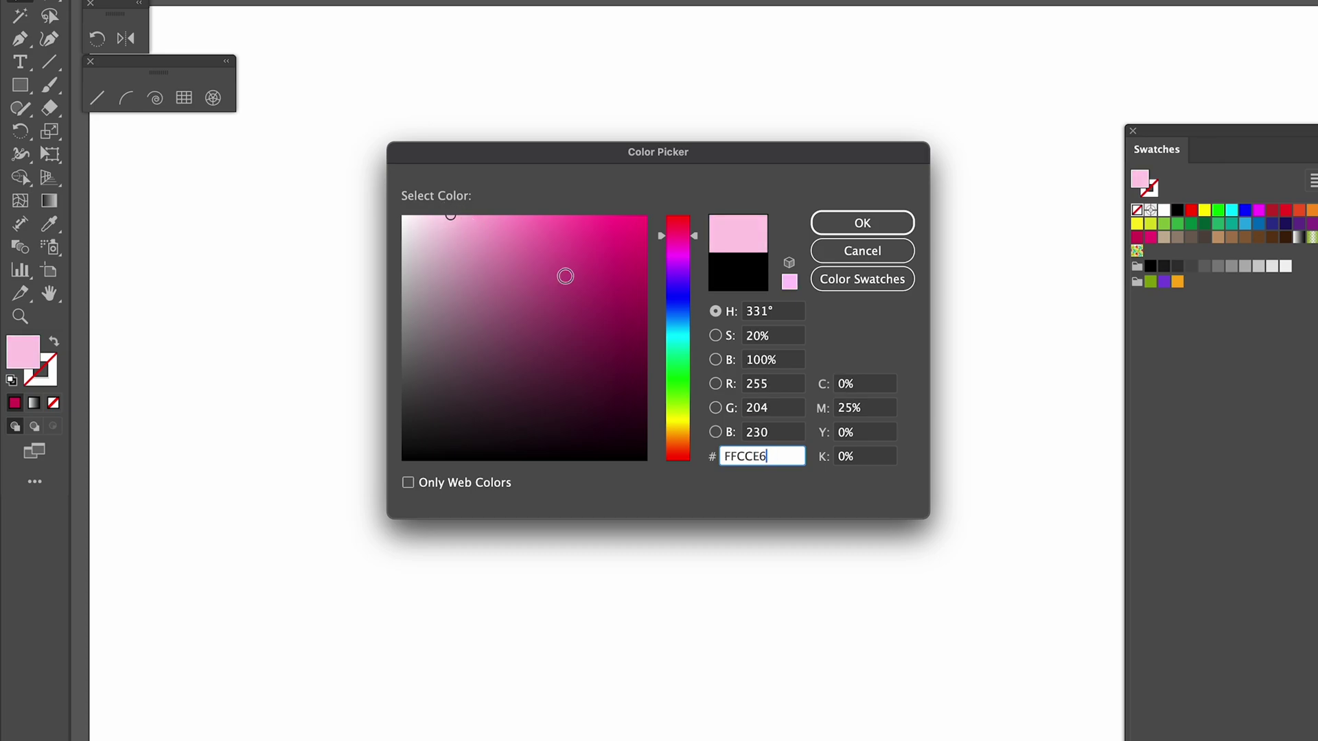
Set the fill to orange F58220 with magenta 60% and yellow 100%.
{"action": "left_click", "coordinate": [862, 386]}
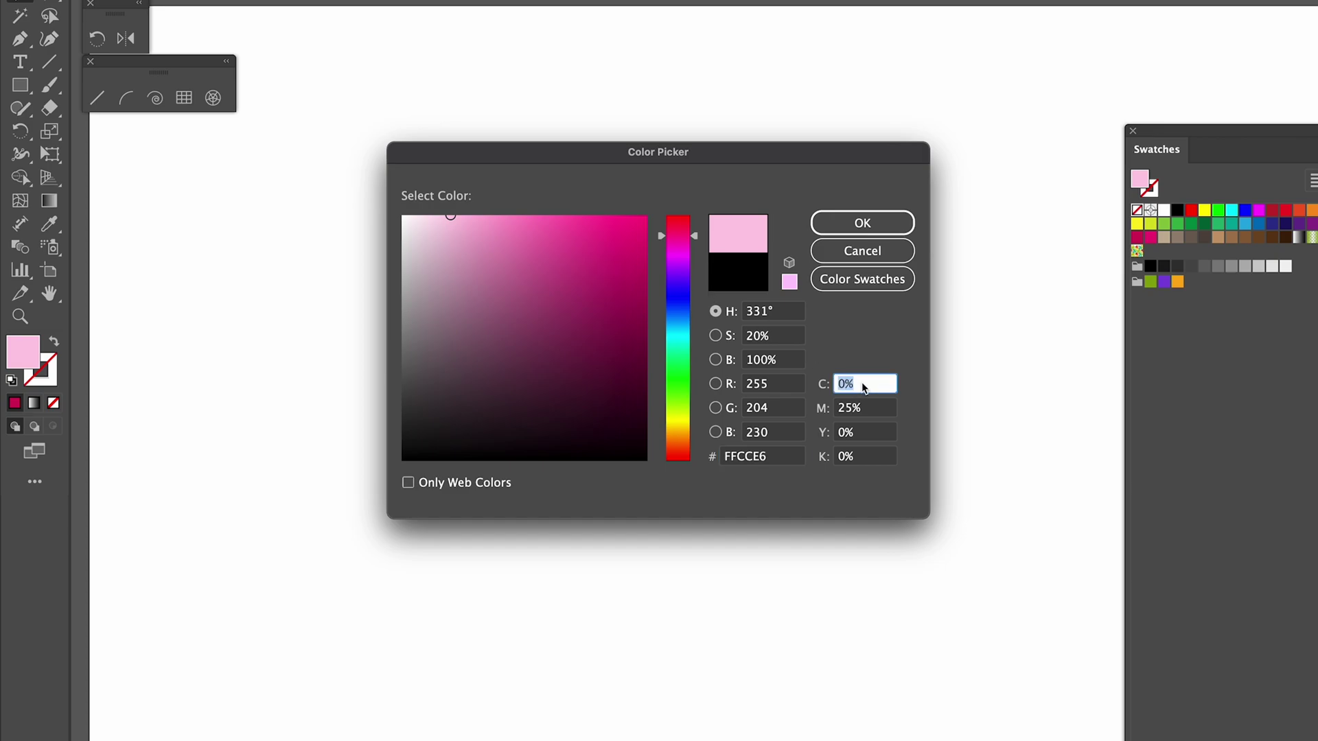
{"action": "left_click", "coordinate": [841, 432]}
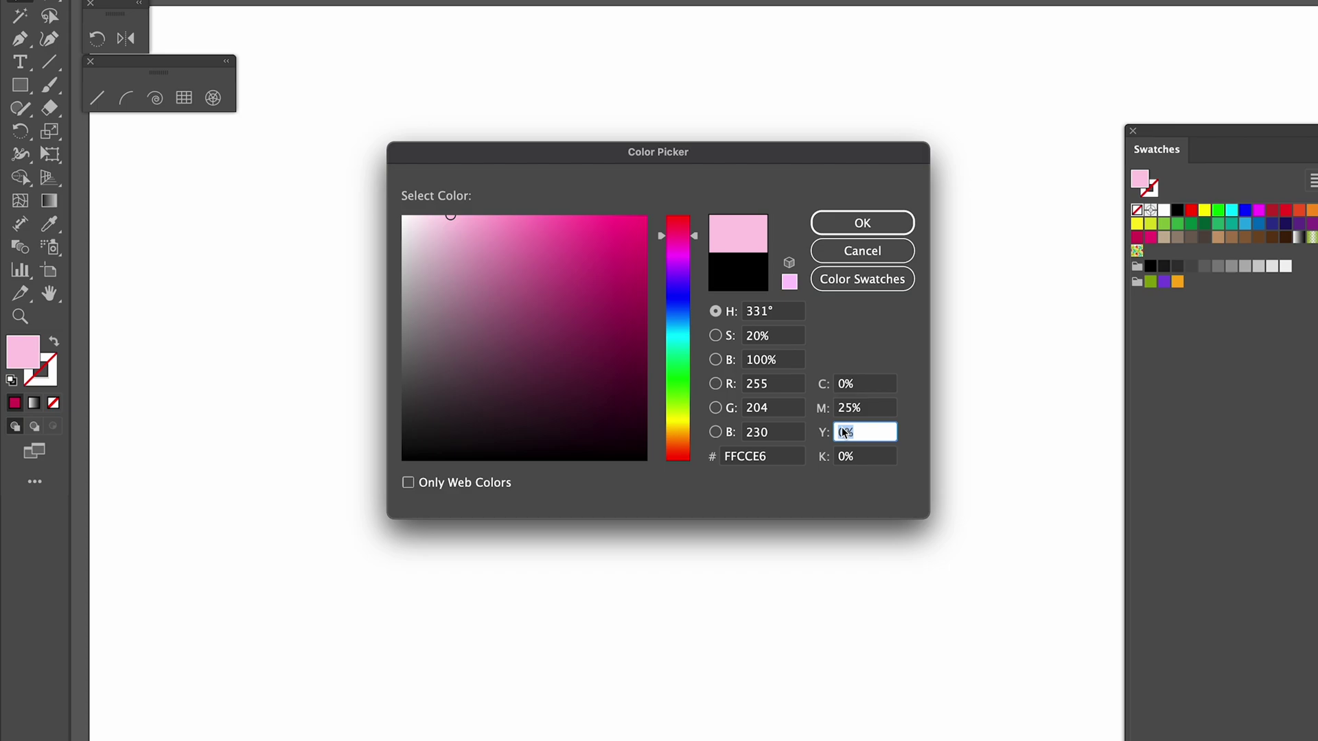
{"action": "type", "text": "100"}
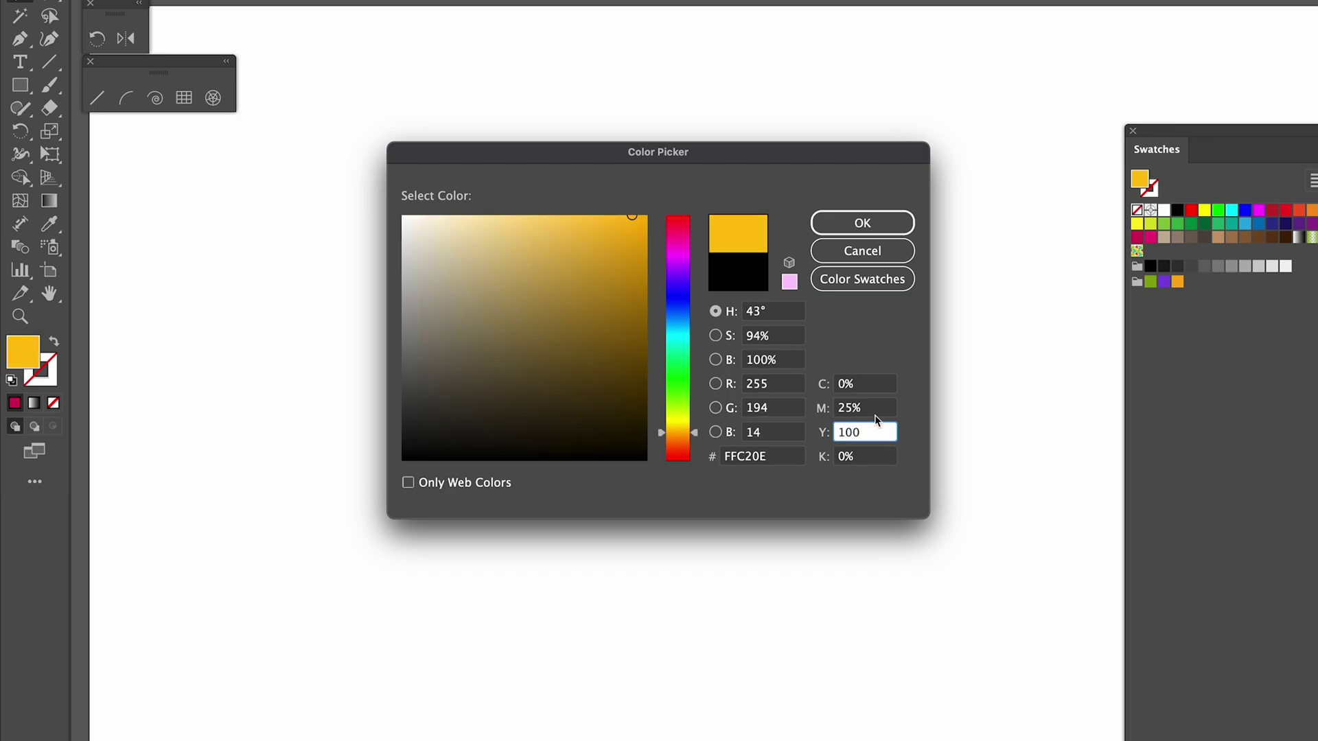
{"action": "left_click", "coordinate": [874, 410]}
{"action": "type", "text": "60"}
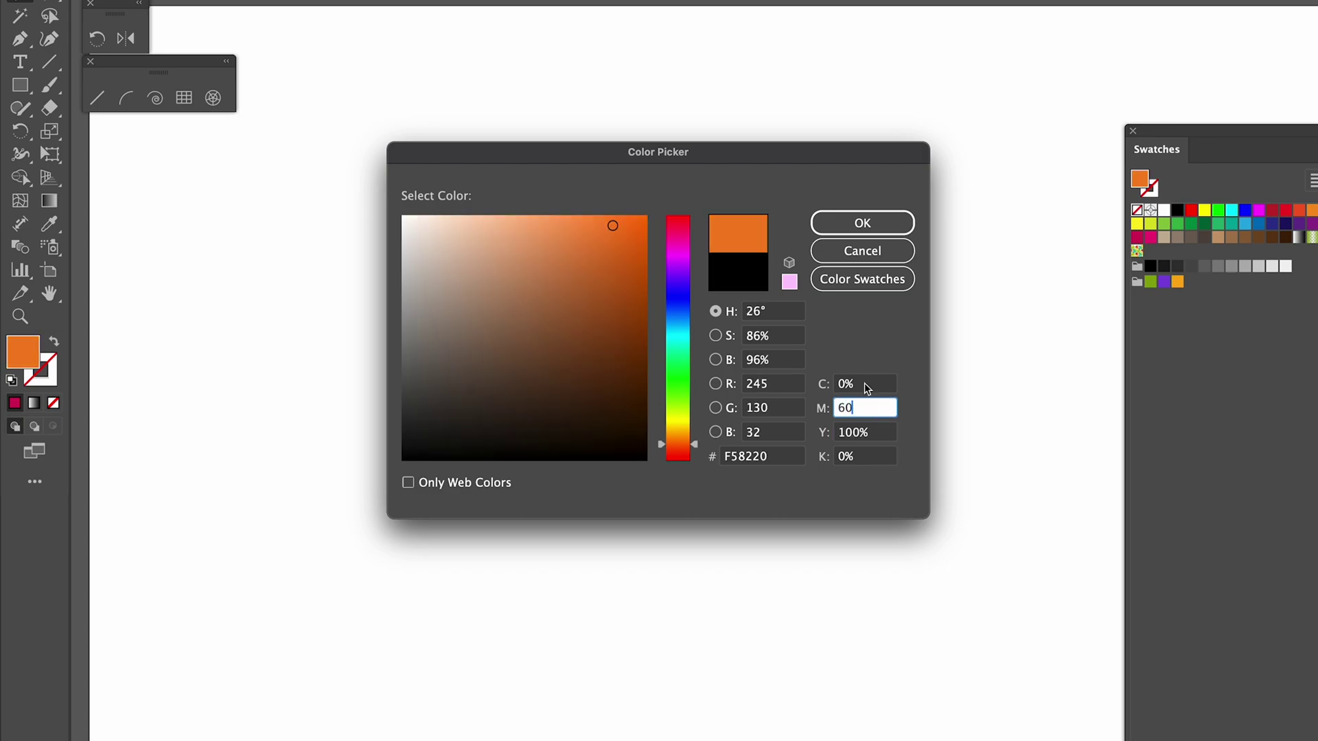
{"action": "left_click", "coordinate": [872, 313]}
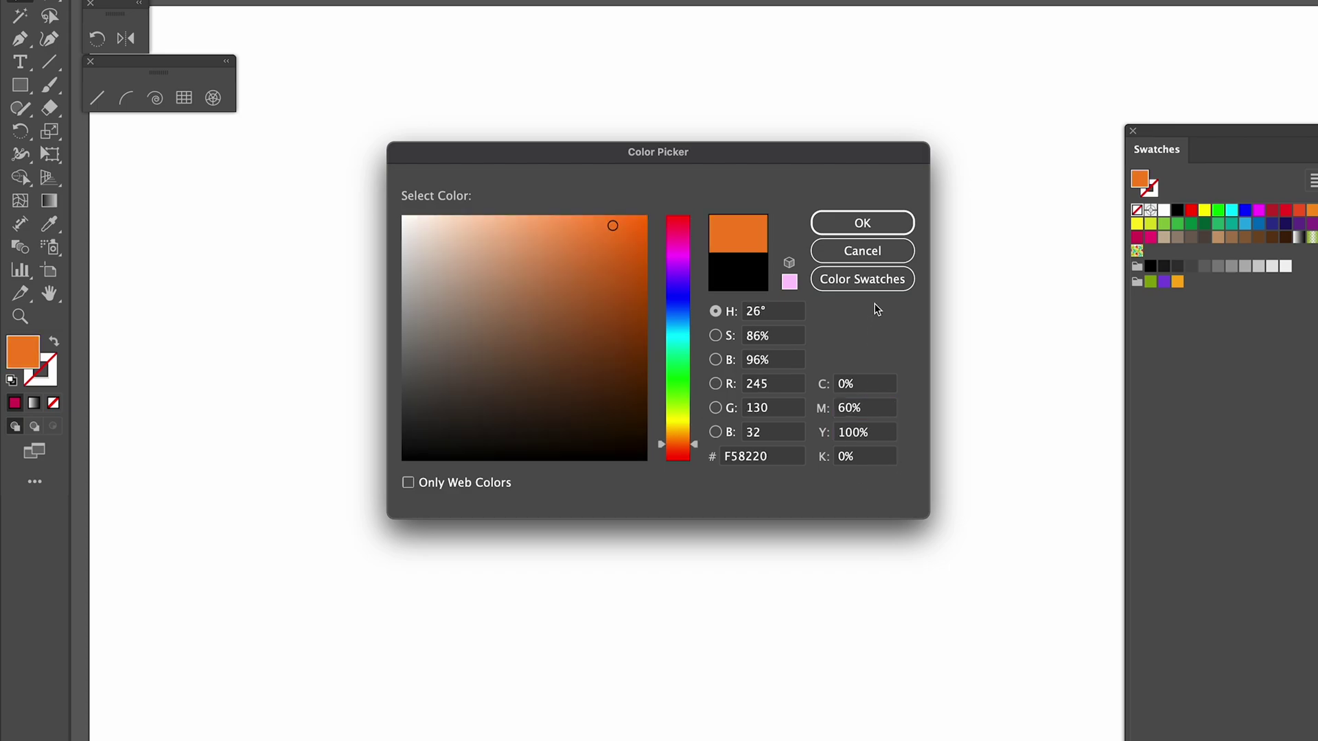
{"action": "left_click", "coordinate": [842, 220]}
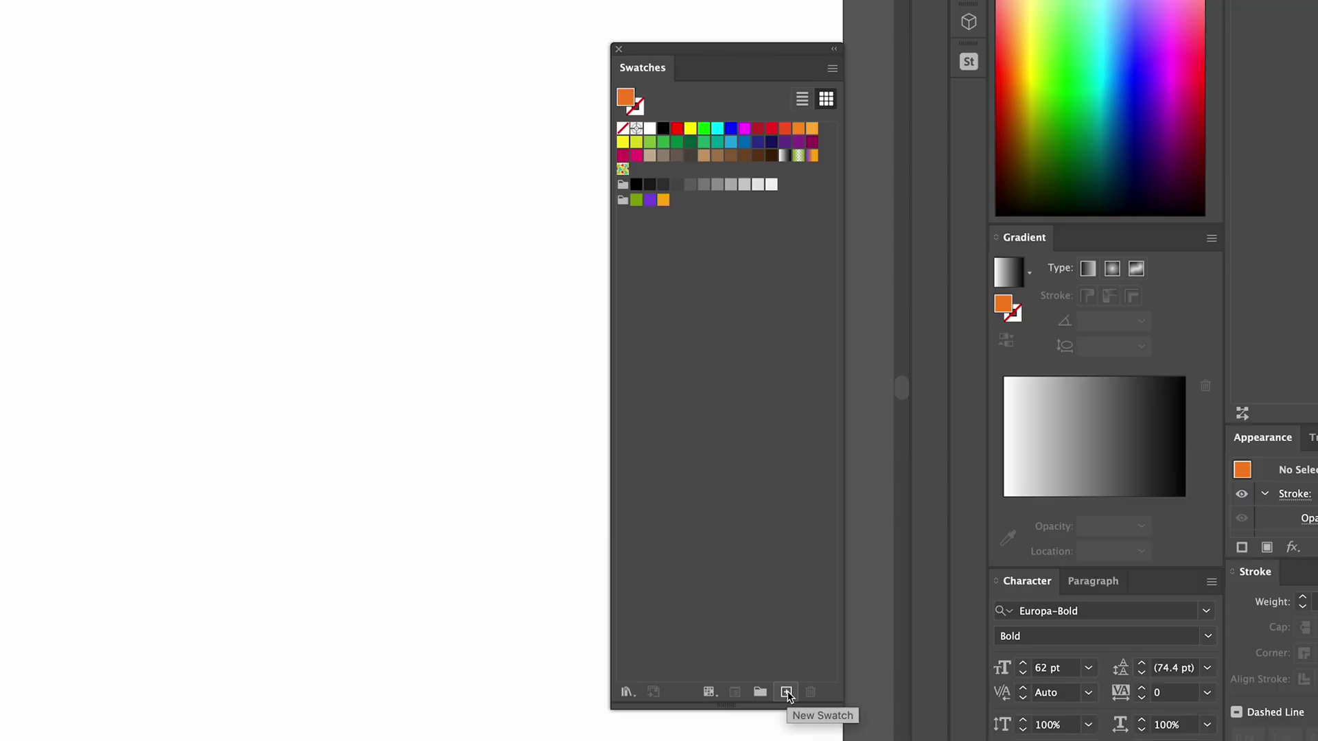
Save the orange as a new CMYK swatch with C=0 M=60 Y=100 K=0.
{"action": "left_click", "coordinate": [786, 693]}
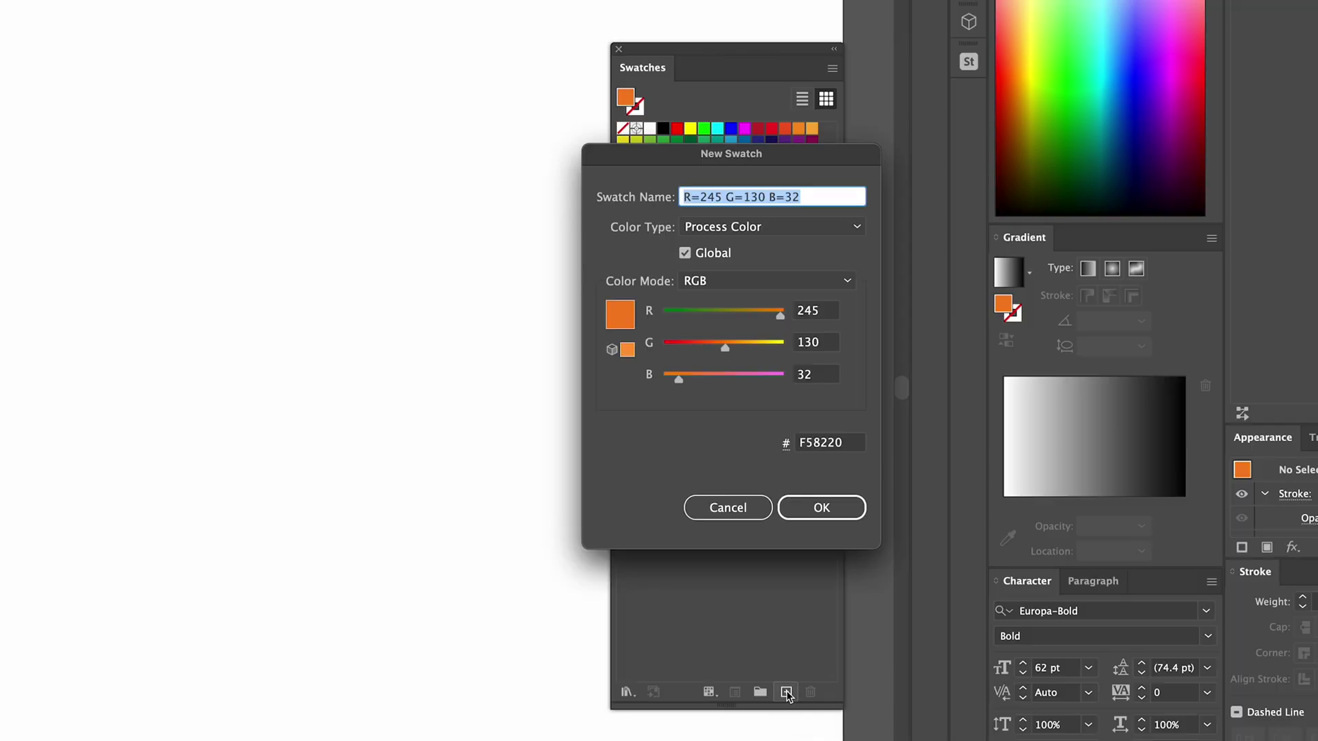
{"action": "left_click", "coordinate": [764, 280]}
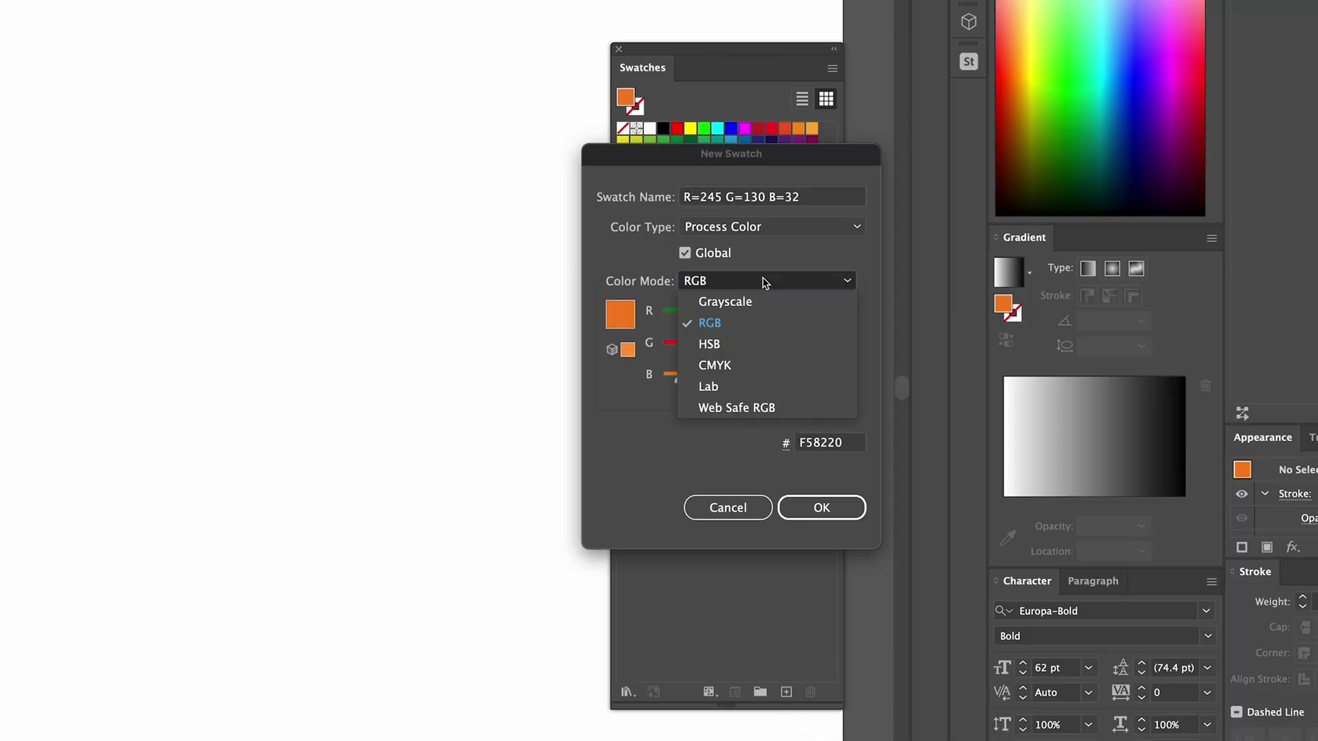
{"action": "left_click", "coordinate": [729, 365]}
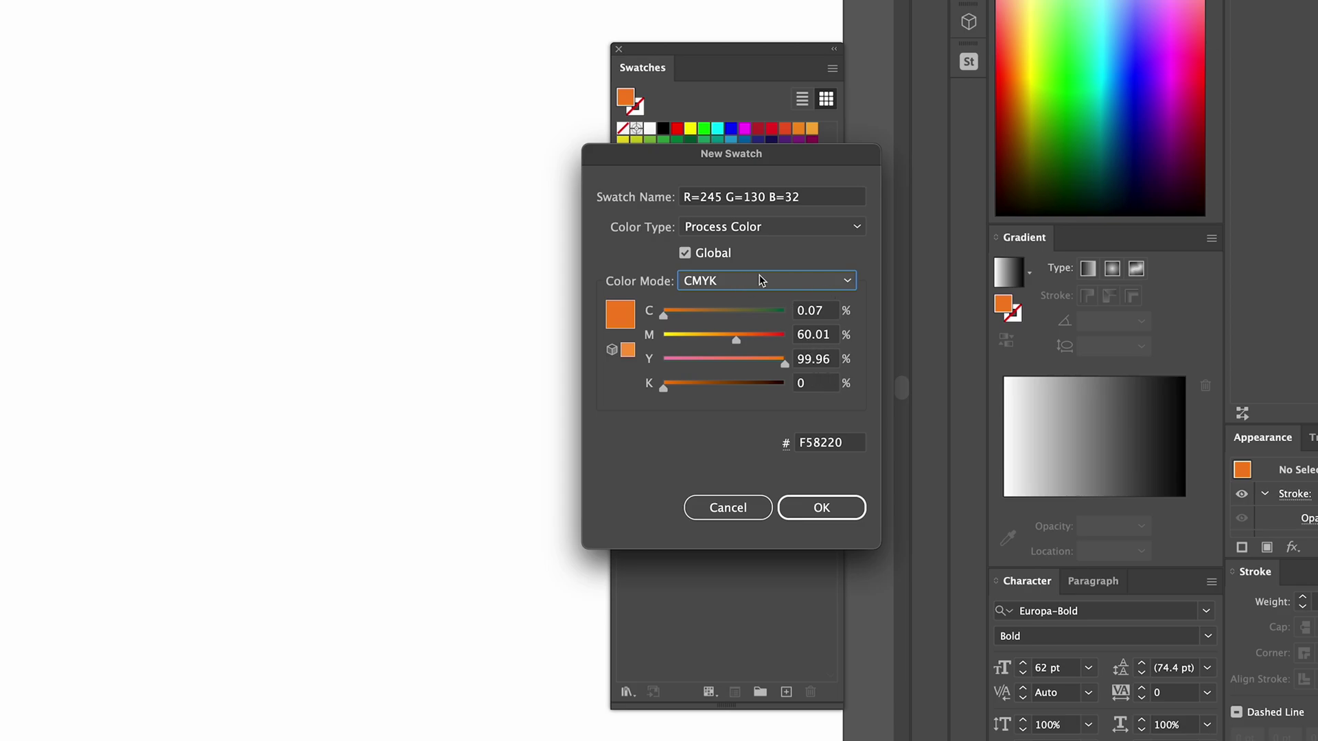
{"action": "left_click", "coordinate": [820, 311]}
{"action": "type", "text": "0"}
{"action": "key", "text": "Tab"}
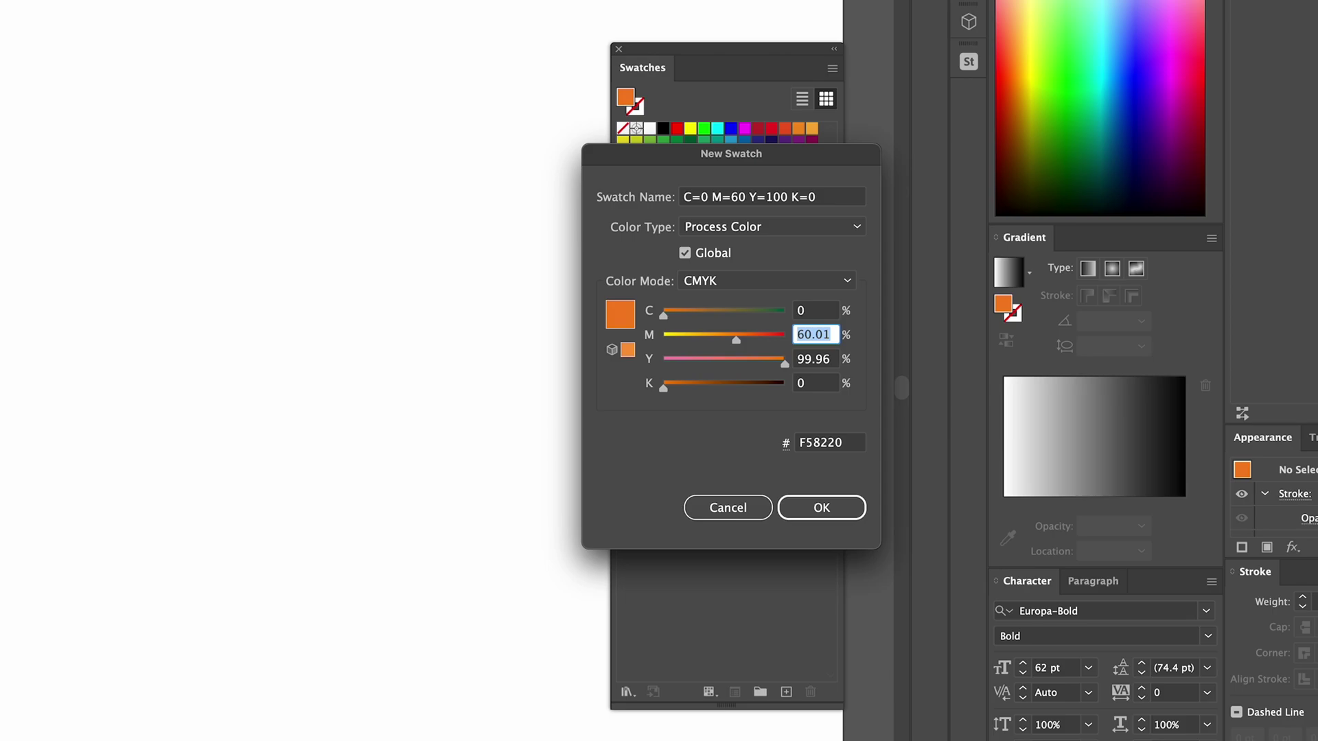
{"action": "type", "text": "60"}
{"action": "key", "text": "Tab"}
{"action": "type", "text": "10"}
{"action": "key", "text": "BackSpace"}
{"action": "key", "text": "BackSpace"}
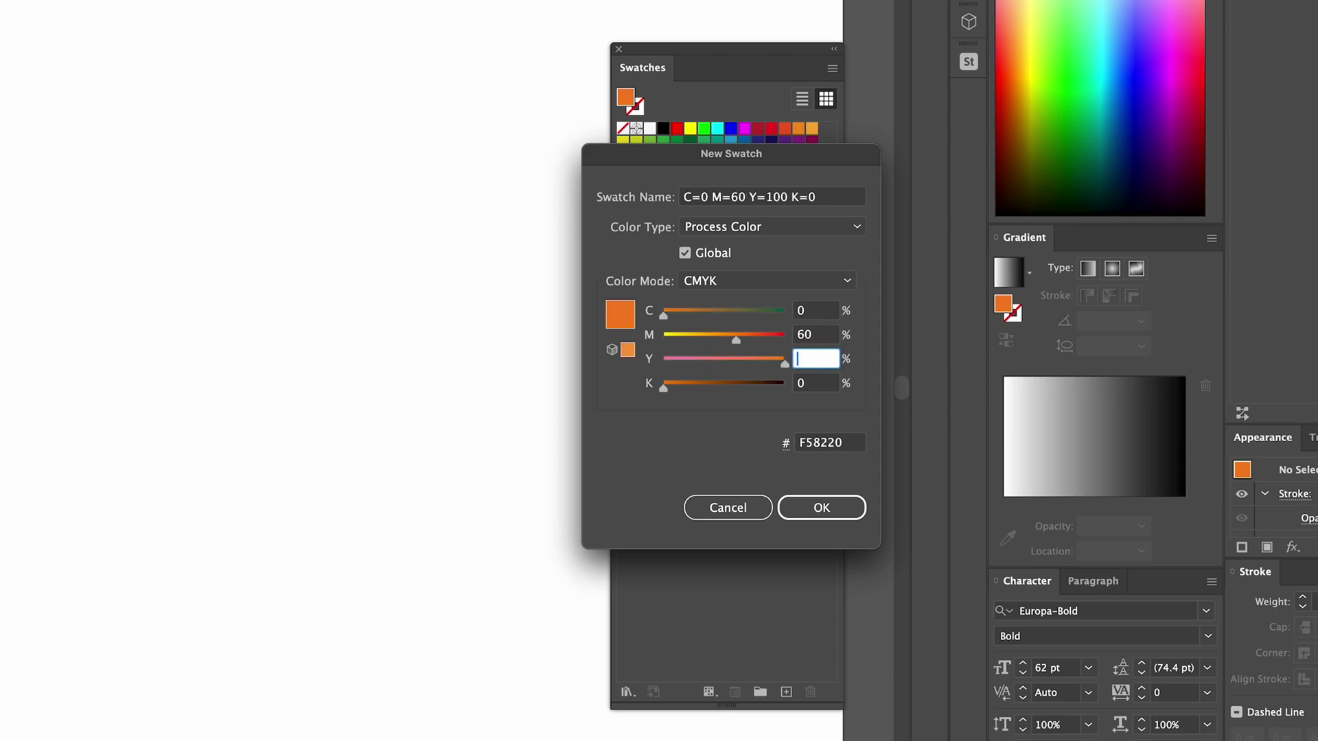
{"action": "type", "text": "100"}
{"action": "key", "text": "BackSpace"}
{"action": "key", "text": "BackSpace"}
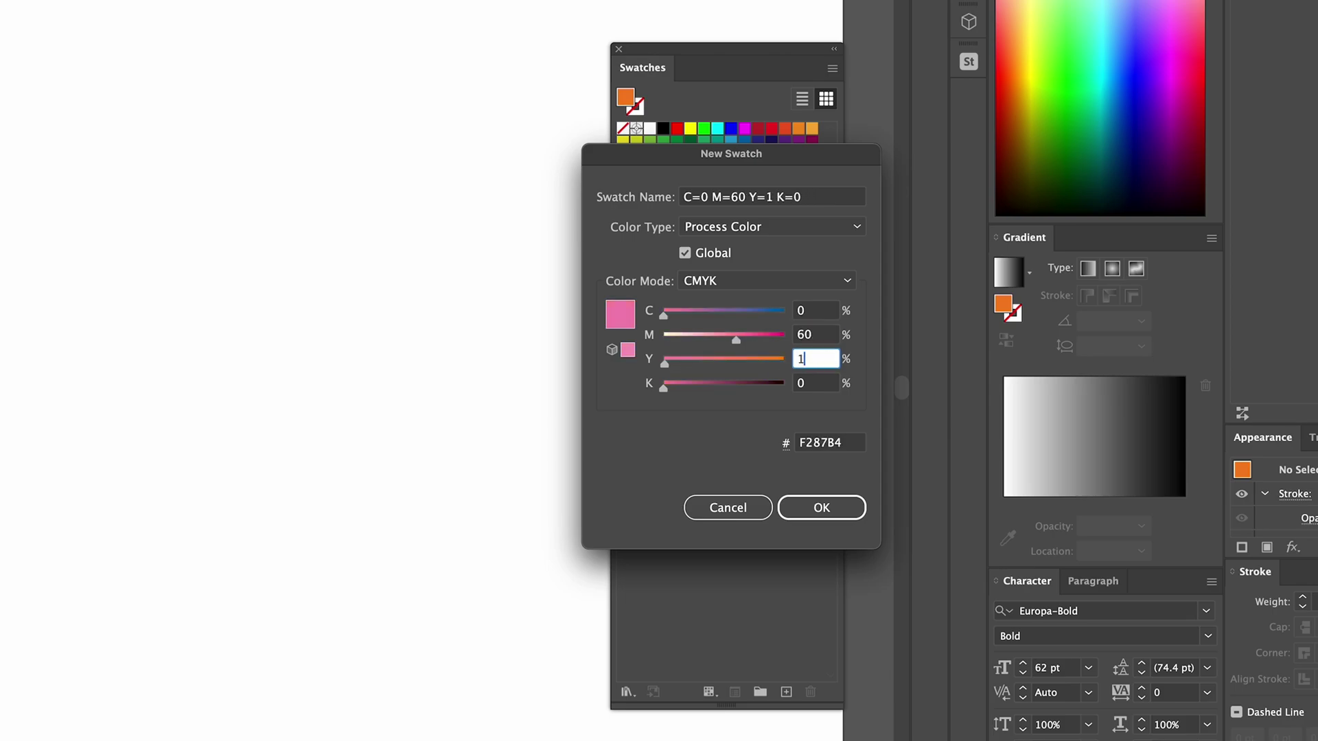
{"action": "type", "text": "00"}
{"action": "left_click", "coordinate": [641, 448]}
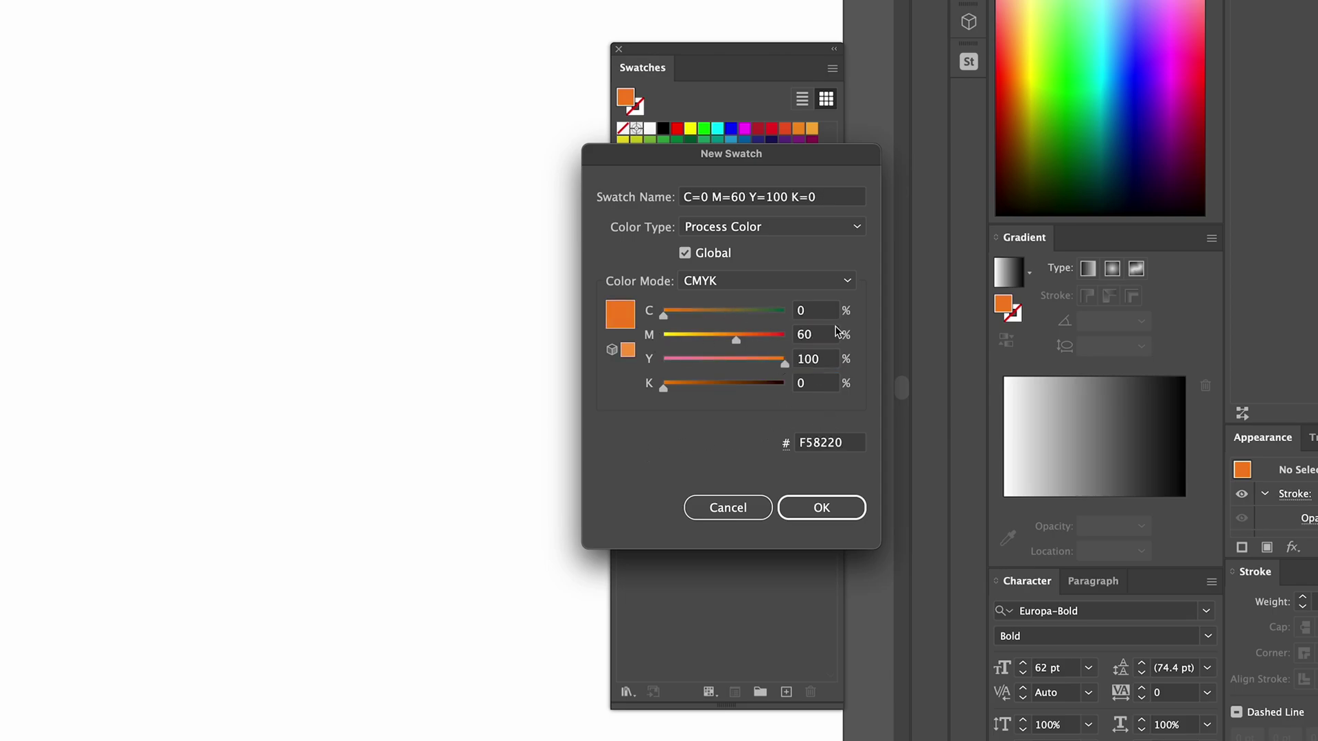
{"action": "left_click", "coordinate": [815, 509]}
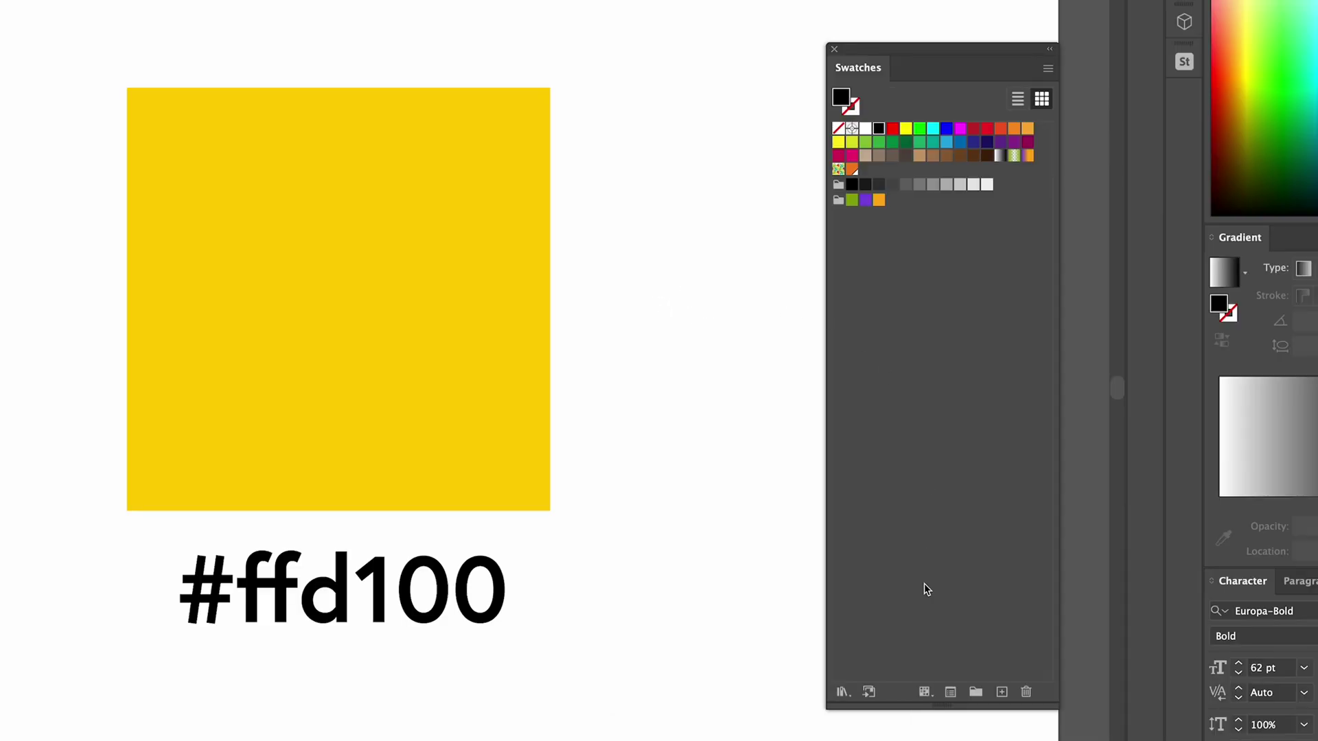
Create a yellow swatch with hex ffd100 and drag it beside the orange swatch.
{"action": "left_click", "coordinate": [1001, 692]}
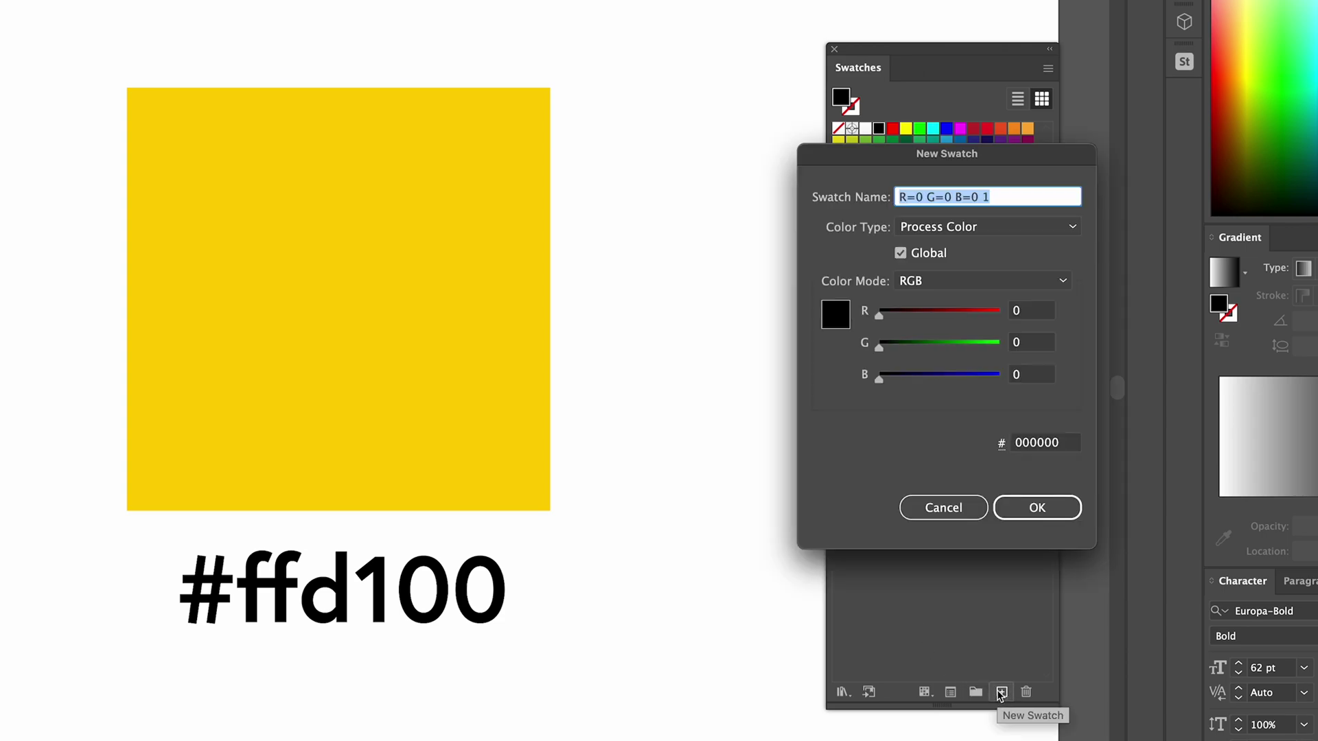
{"action": "left_click", "coordinate": [1022, 447]}
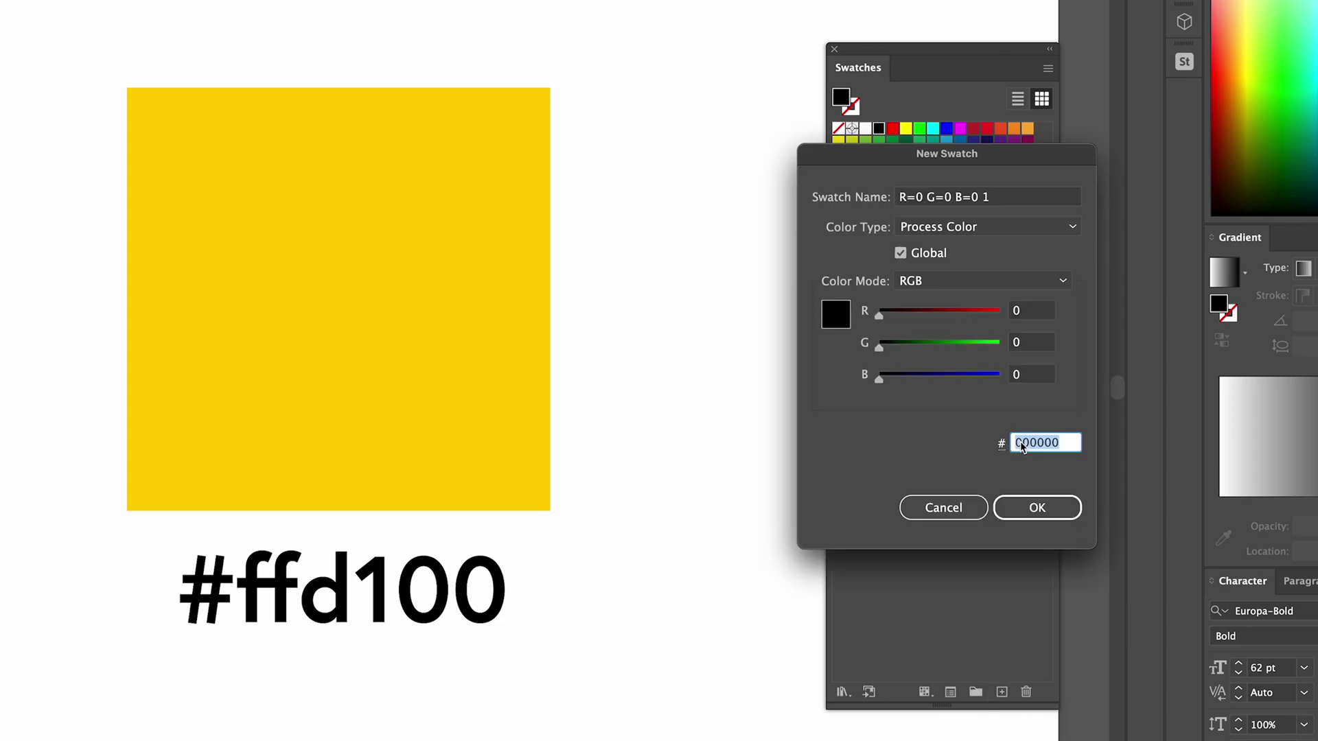
{"action": "type", "text": "ffd100"}
{"action": "key", "text": "Tab"}
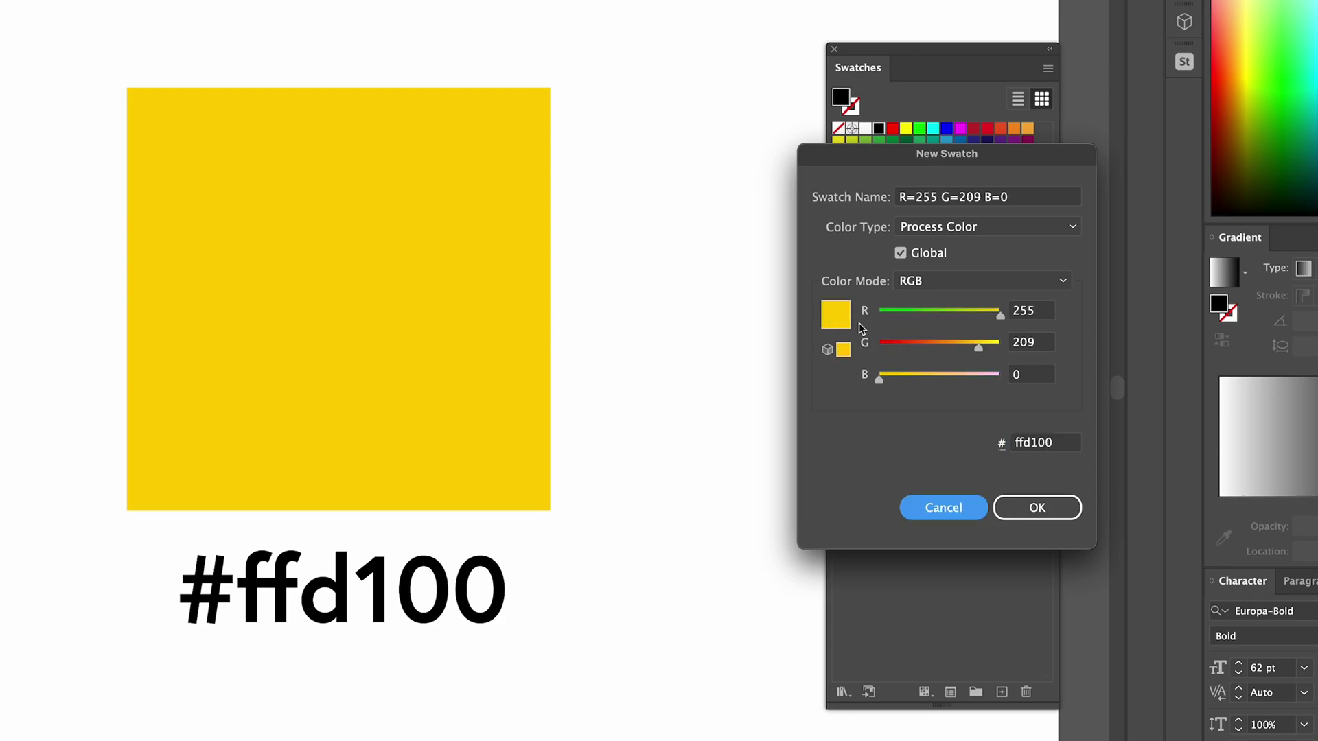
{"action": "left_click", "coordinate": [1038, 507]}
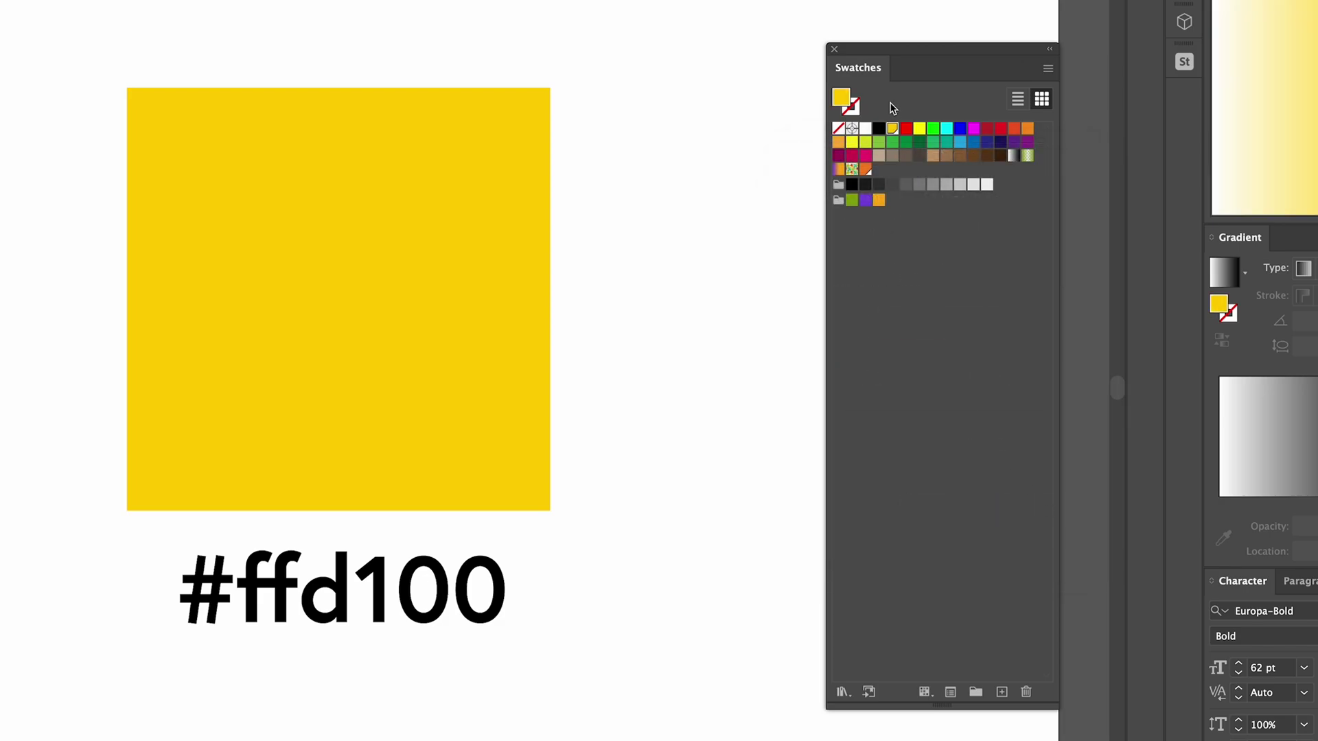
{"action": "left_click_drag", "start_coordinate": [892, 131], "coordinate": [866, 169]}
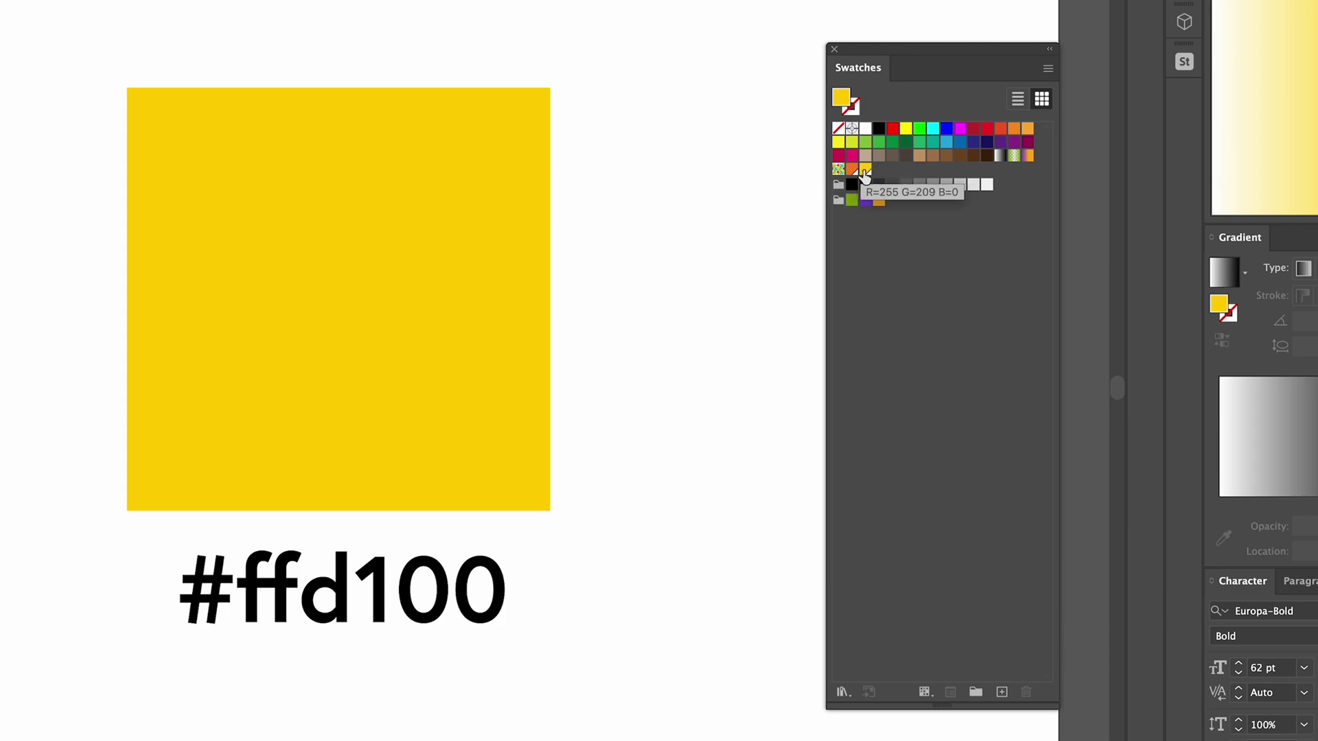
{"action": "left_click", "coordinate": [864, 169]}
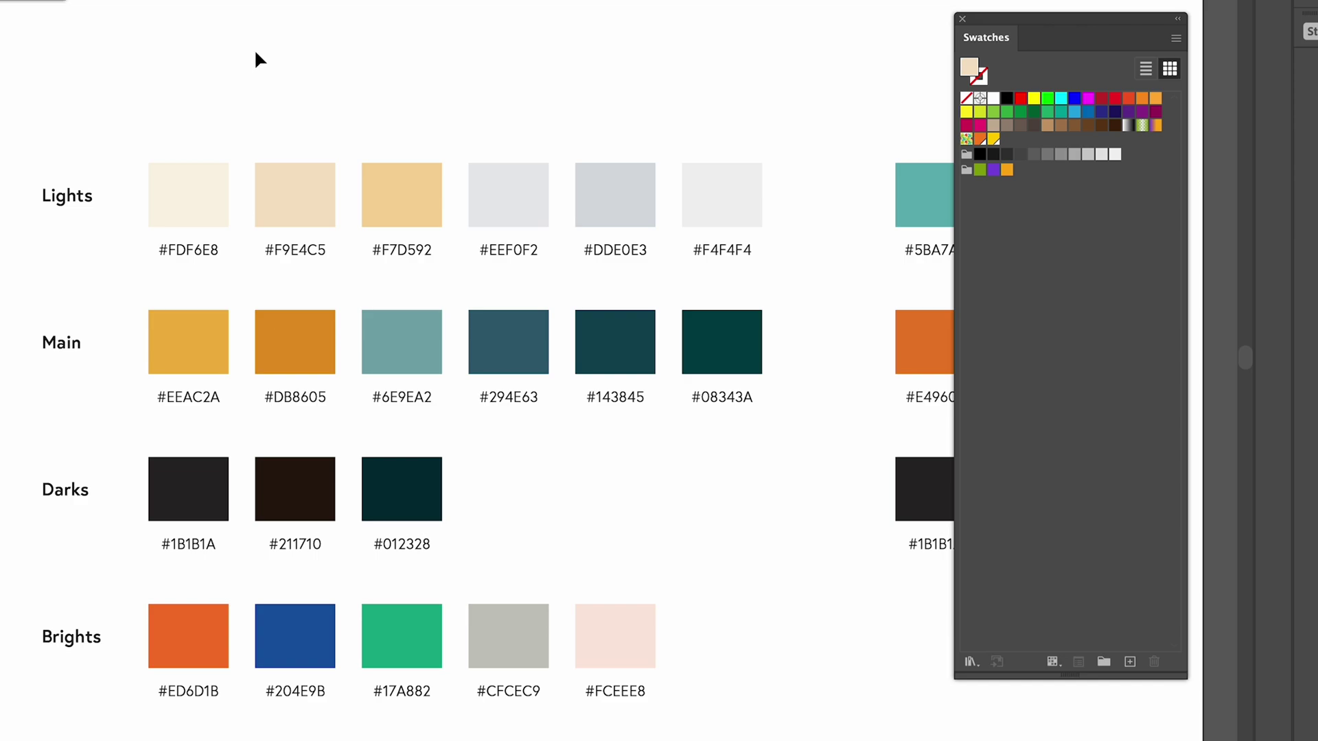
Save the blue #204E9B, green #17A882 and light orange #F7D592 rectangle fills as RGB swatches.
{"action": "left_click", "coordinate": [330, 628]}
{"action": "left_click", "coordinate": [1129, 661]}
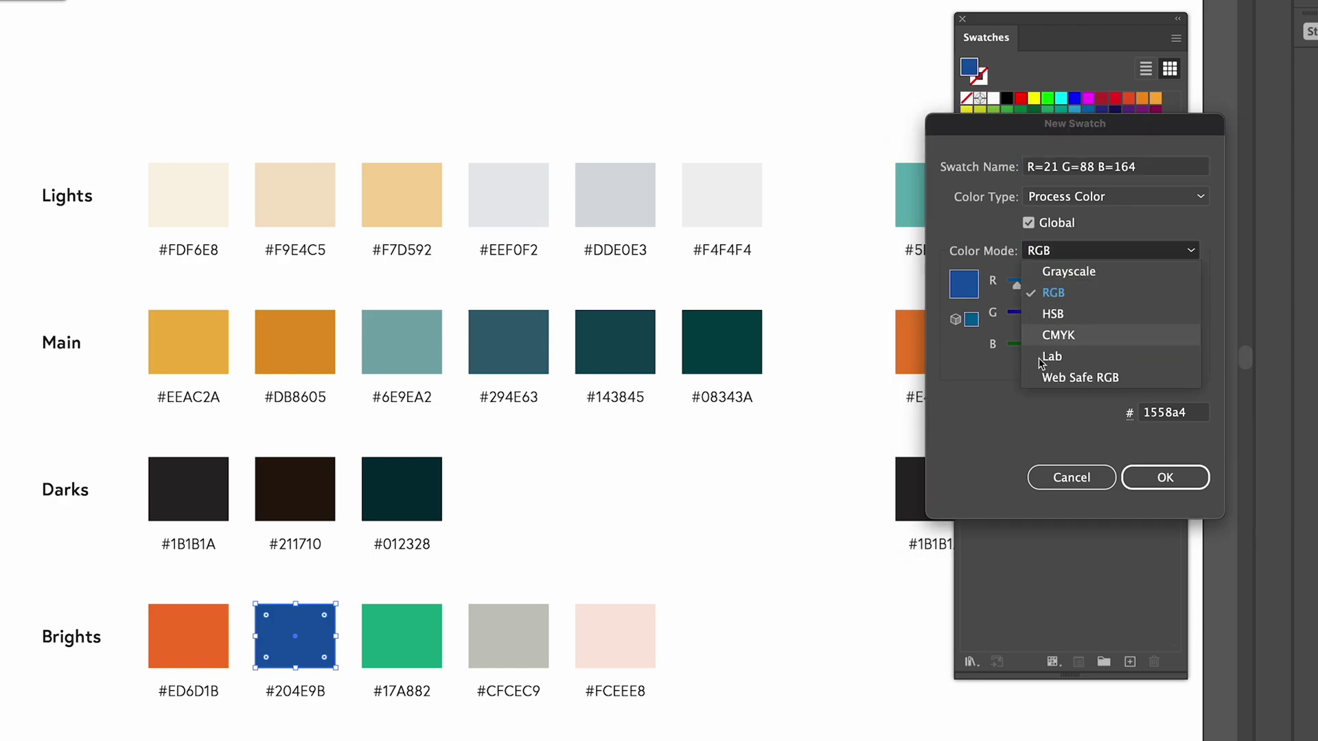
{"action": "left_click", "coordinate": [980, 429]}
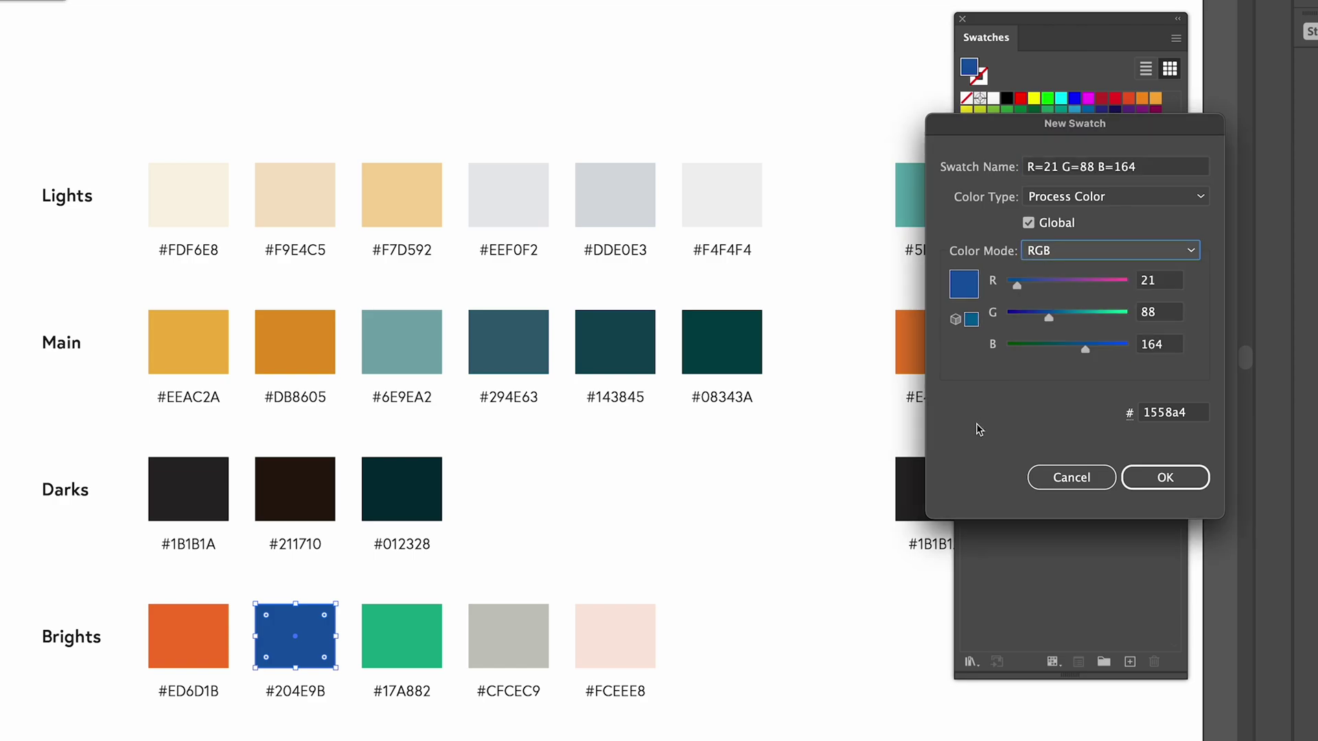
{"action": "left_click", "coordinate": [1165, 478]}
{"action": "left_click", "coordinate": [490, 600]}
{"action": "left_click", "coordinate": [398, 633]}
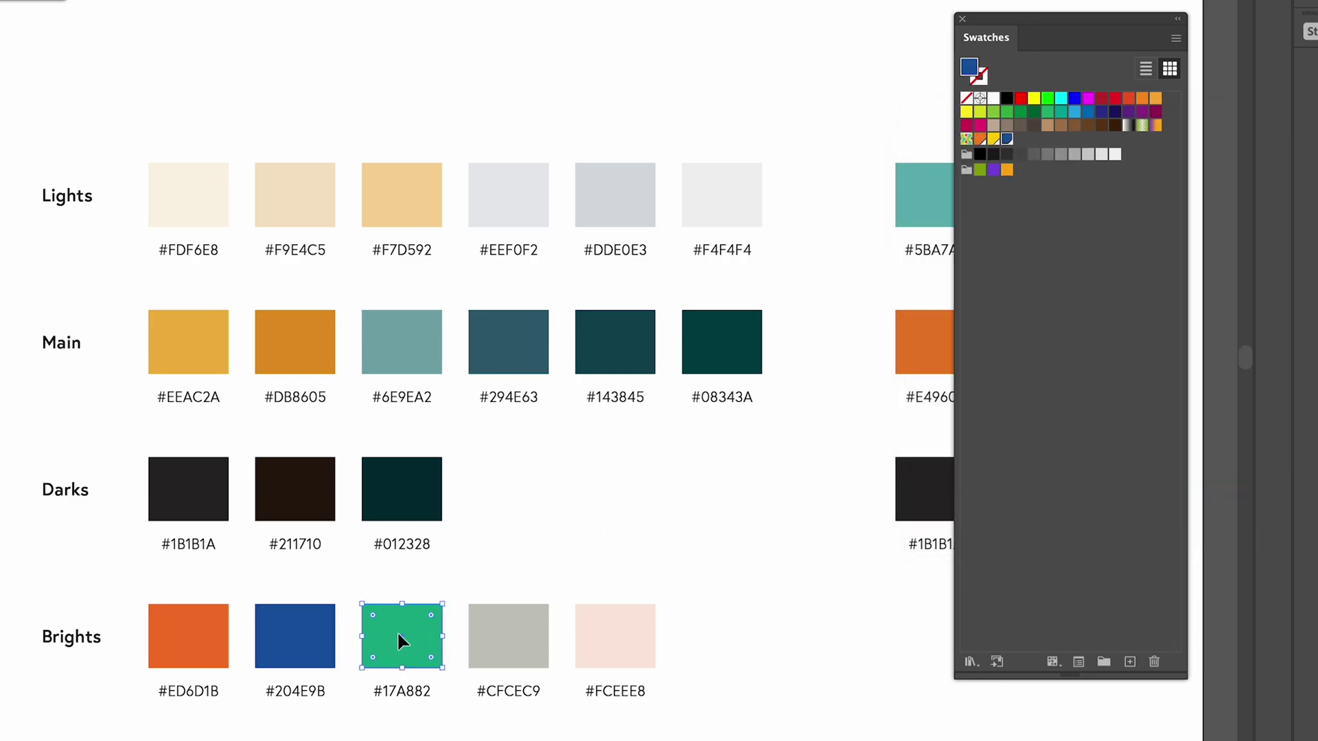
{"action": "left_click", "coordinate": [1129, 661]}
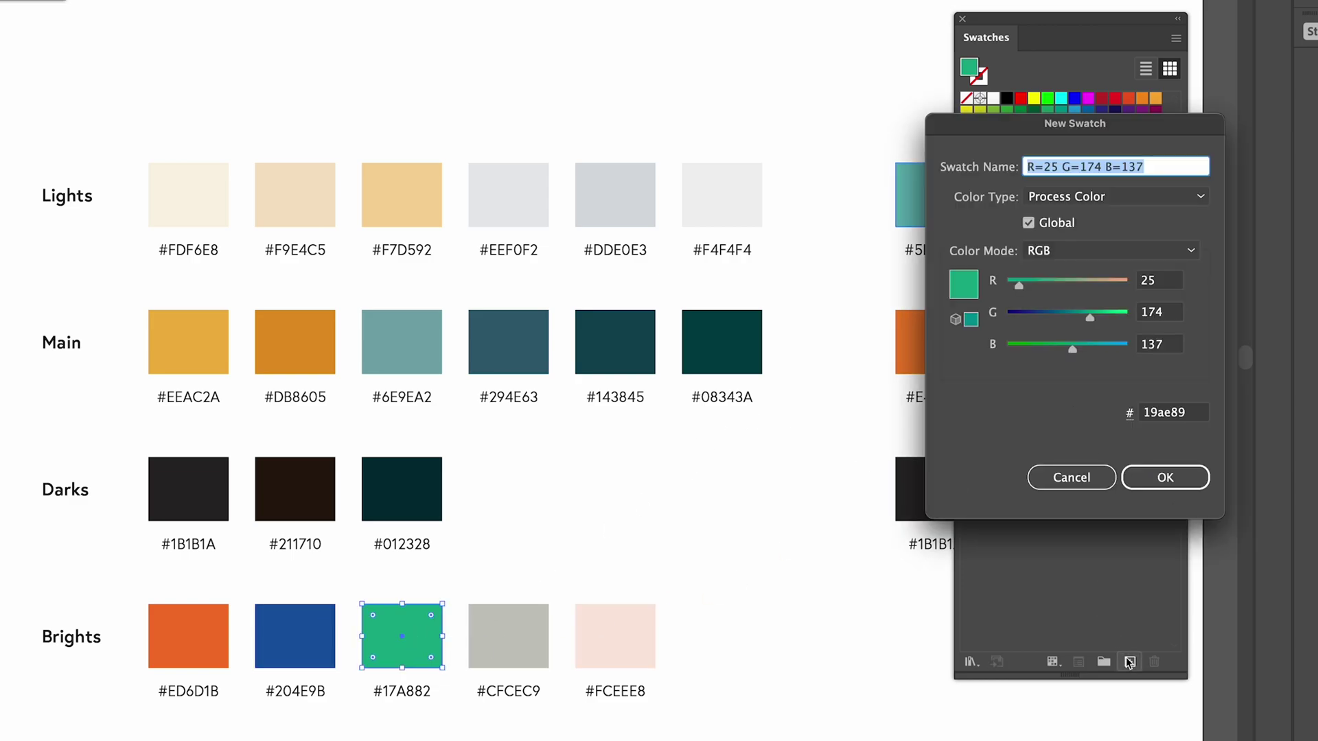
{"action": "left_click", "coordinate": [1164, 478]}
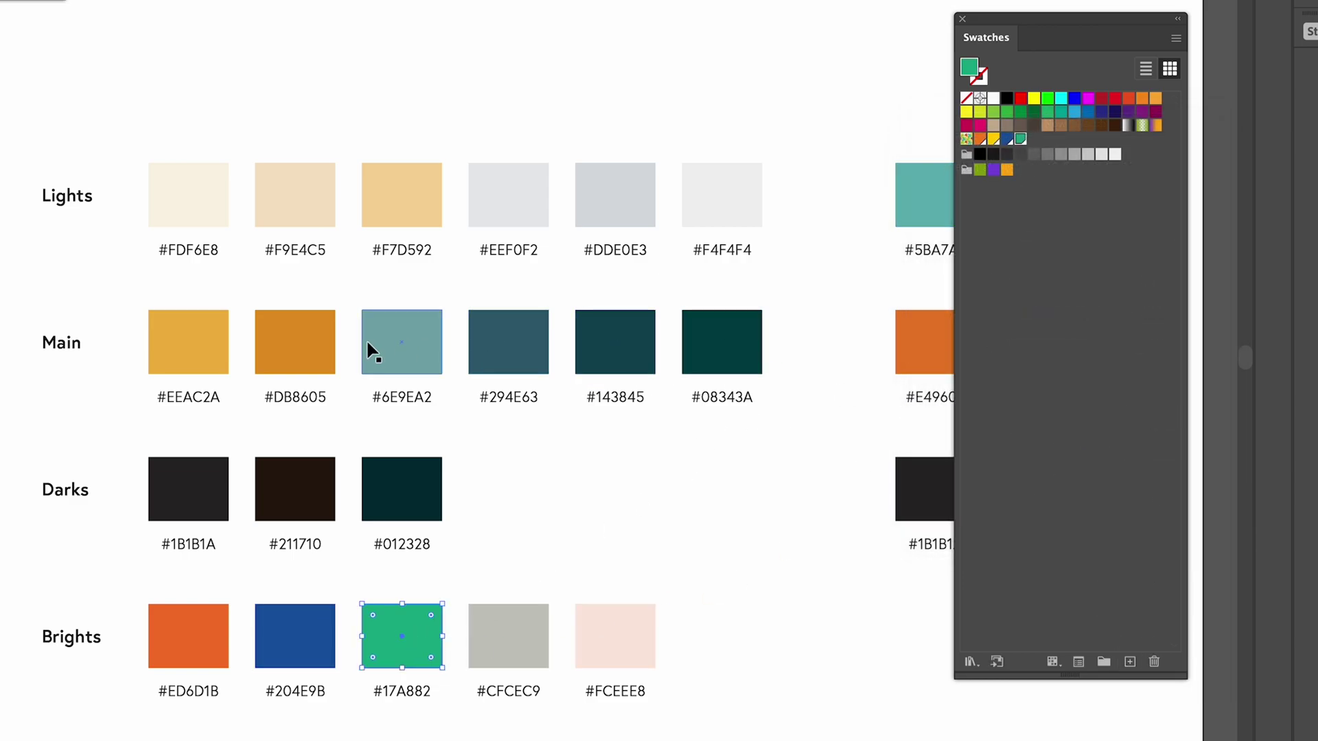
{"action": "left_click", "coordinate": [413, 213]}
{"action": "left_click", "coordinate": [1128, 661]}
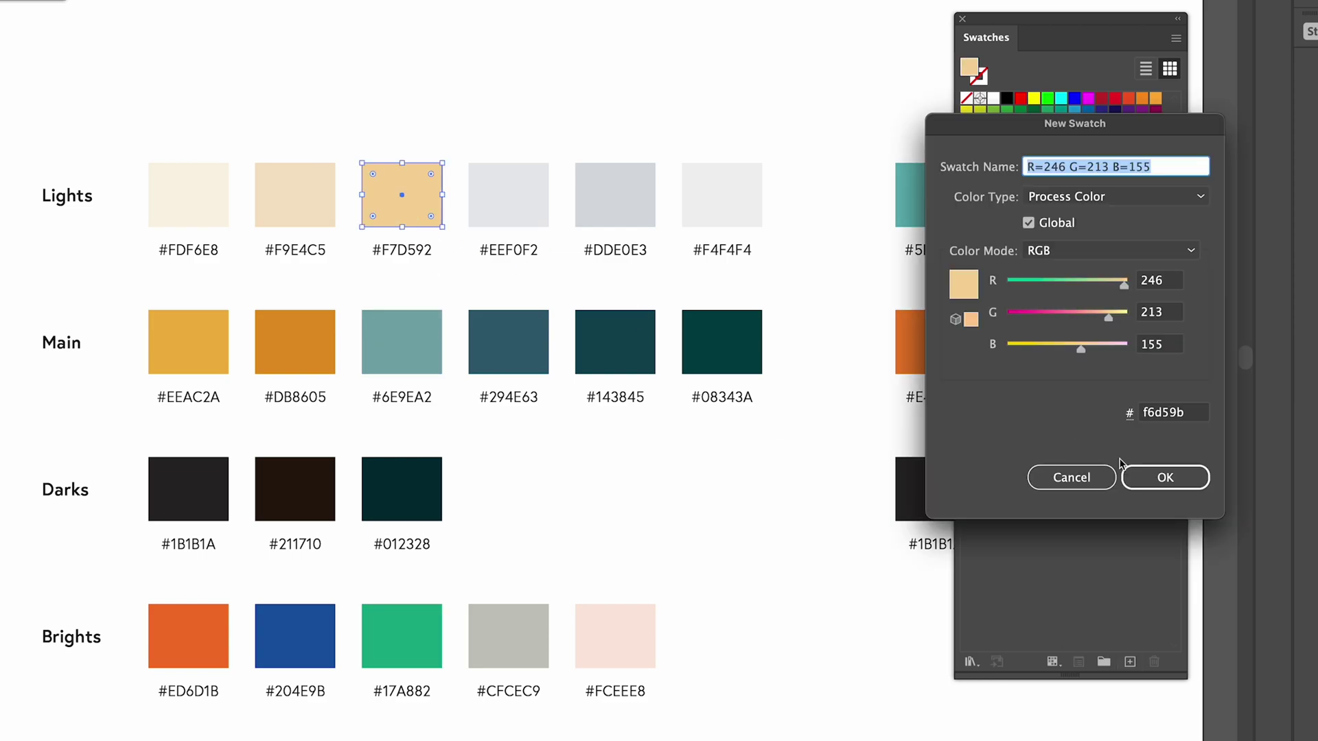
{"action": "left_click", "coordinate": [1125, 472]}
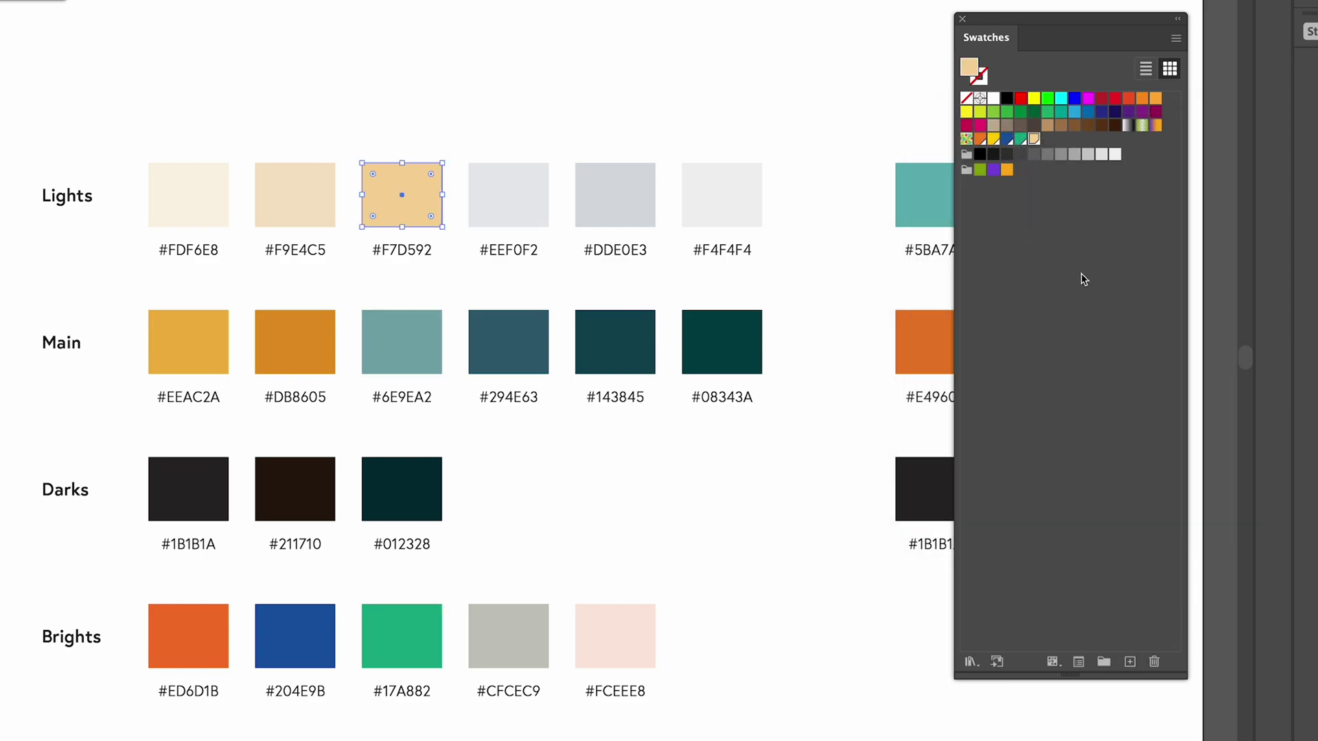
Make the saved blue swatch the current fill with nothing selected.
{"action": "left_click", "coordinate": [682, 63]}
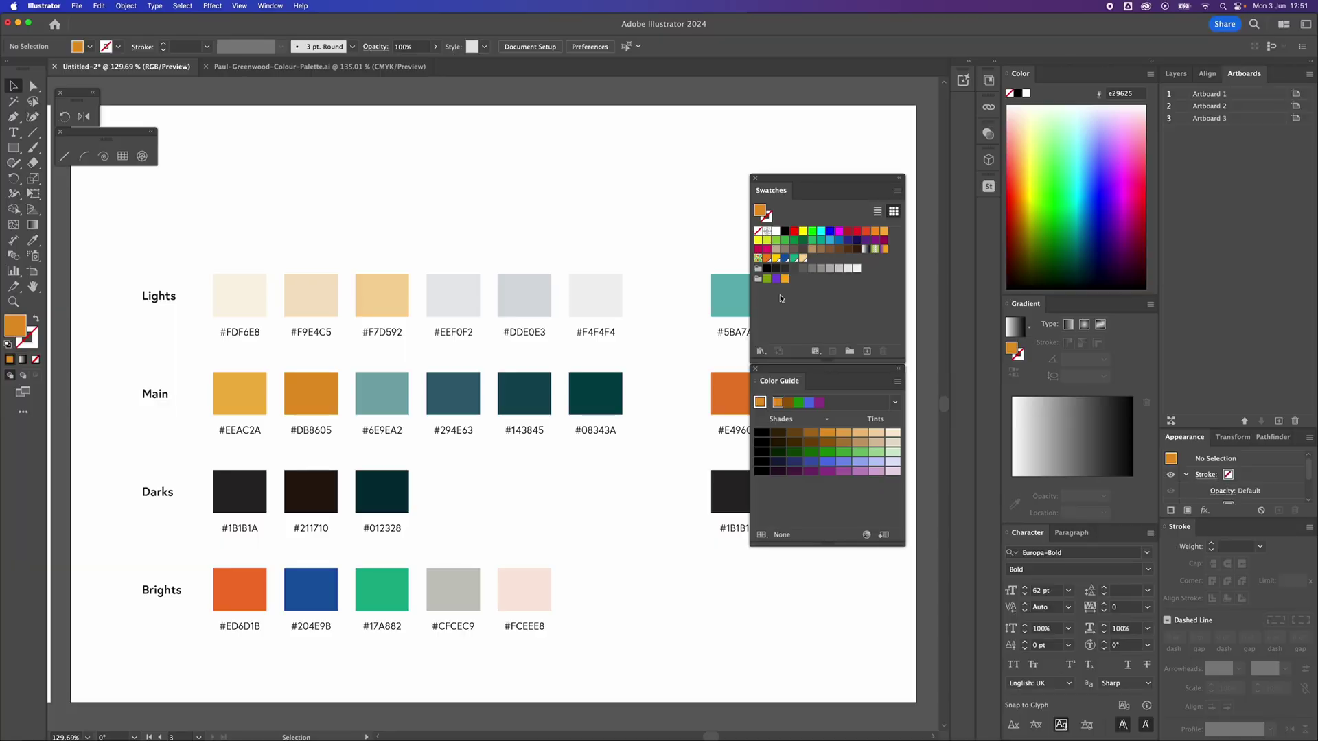
{"action": "left_click", "coordinate": [785, 258]}
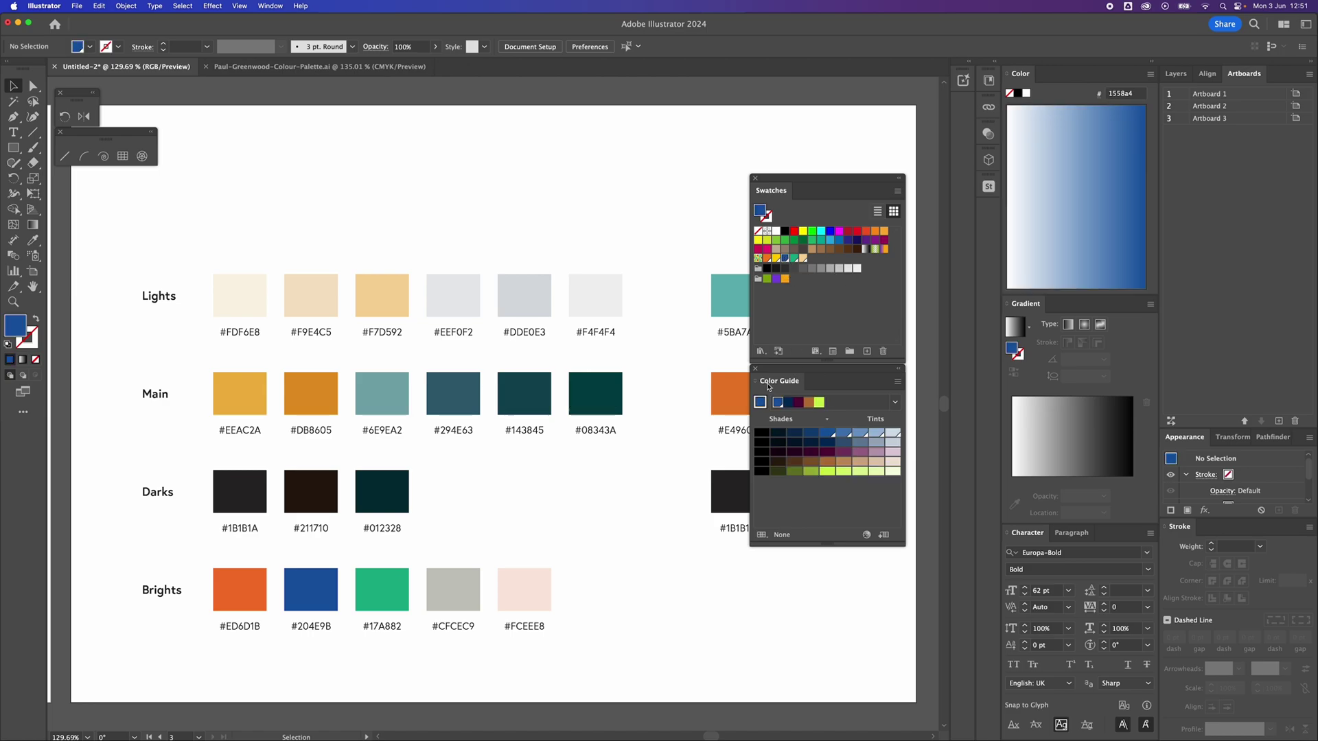
{"action": "left_click", "coordinate": [270, 6]}
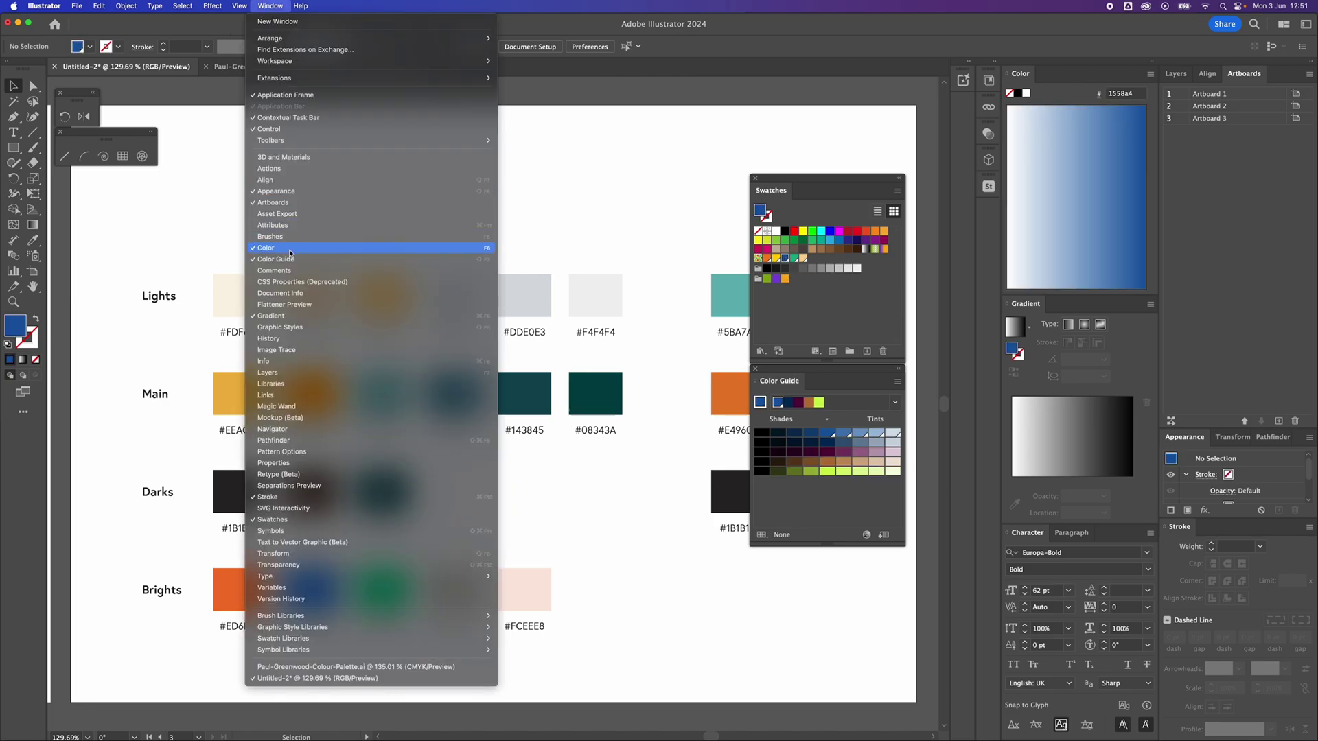
{"action": "left_click", "coordinate": [270, 6]}
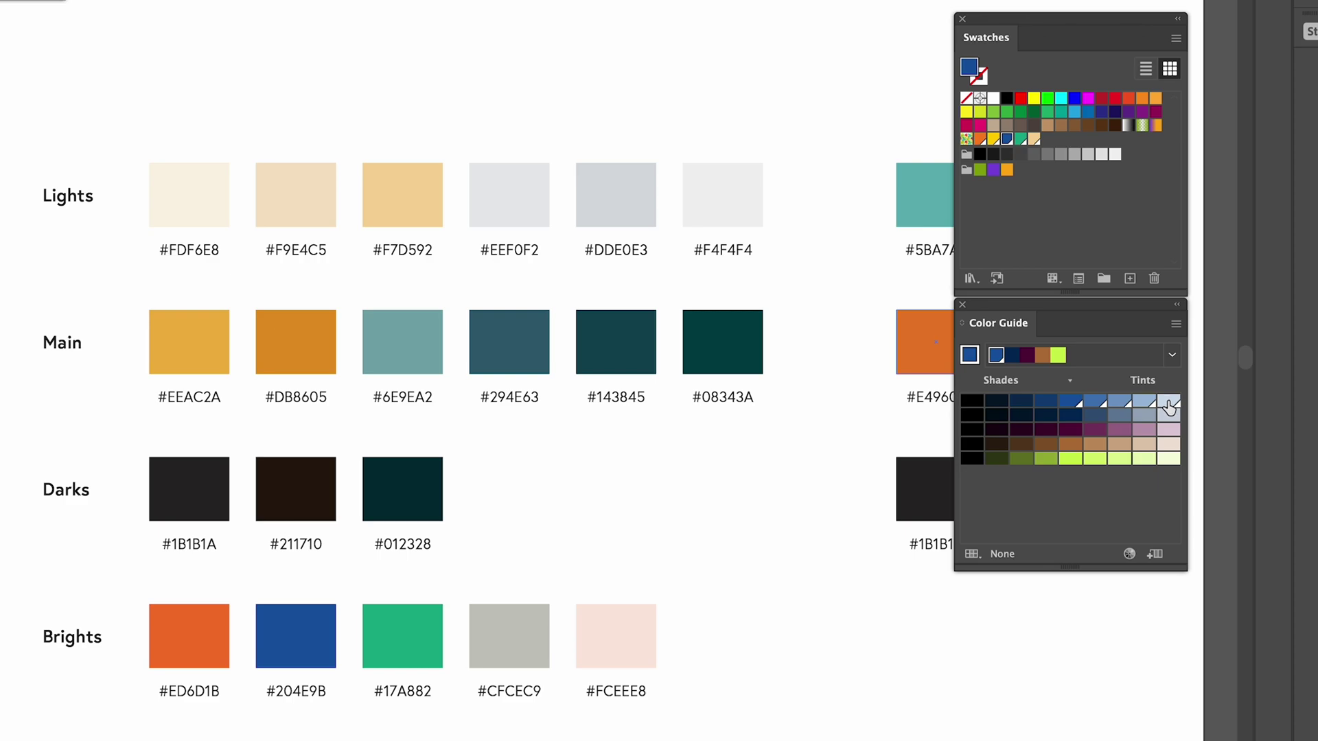
Pick the near-white blue tint from the Color Guide and save it as a swatch.
{"action": "left_click", "coordinate": [1169, 405]}
{"action": "left_click", "coordinate": [969, 357]}
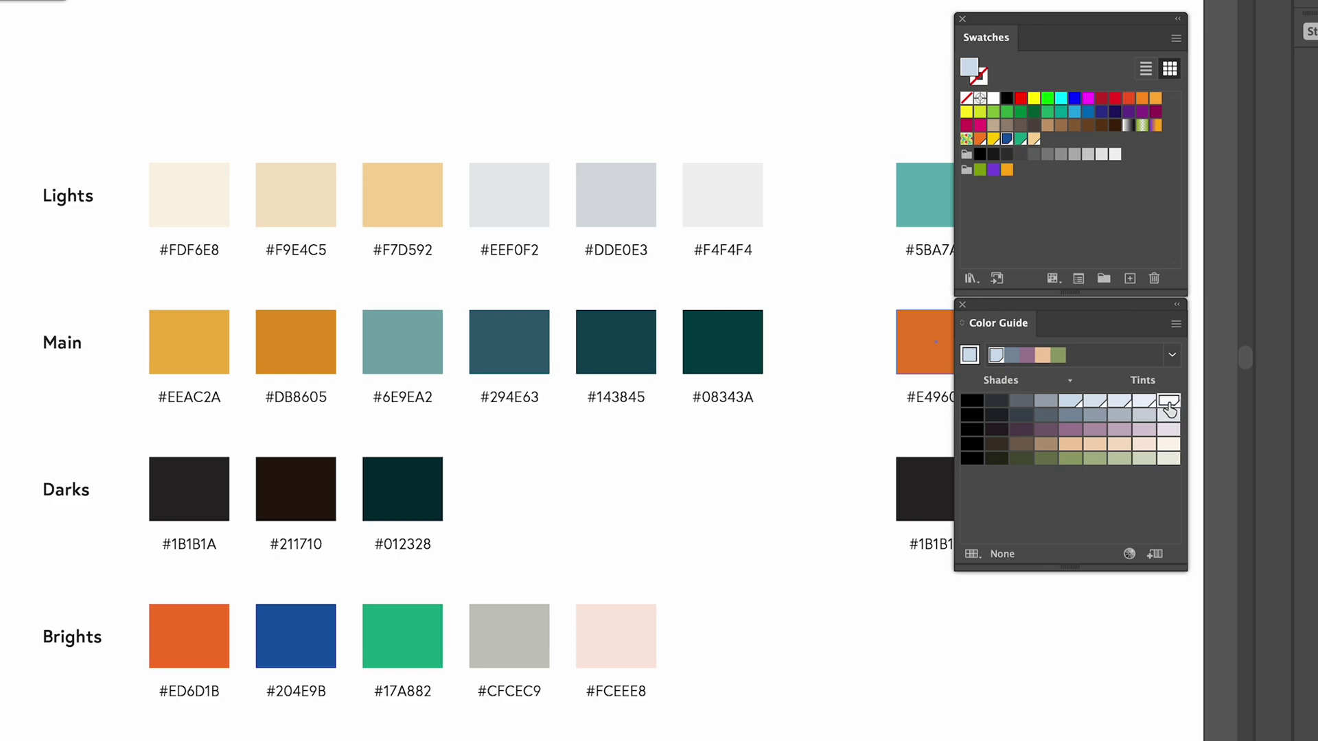
{"action": "left_click", "coordinate": [1168, 405]}
{"action": "left_click", "coordinate": [1130, 278]}
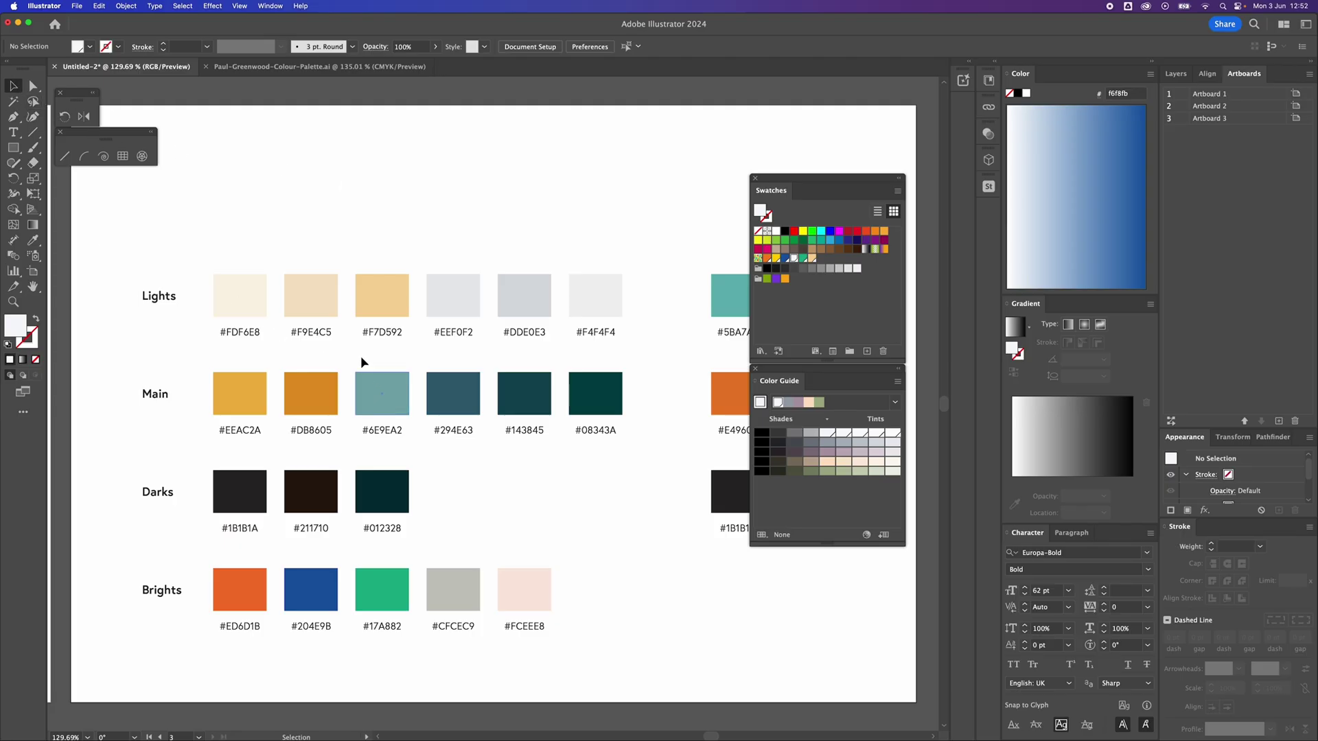
Draw a square above the Lights row and fill it with the saved blue.
{"action": "left_click", "coordinate": [13, 146]}
{"action": "left_click_drag", "start_coordinate": [330, 150], "coordinate": [423, 246]}
{"action": "left_click", "coordinate": [786, 260]}
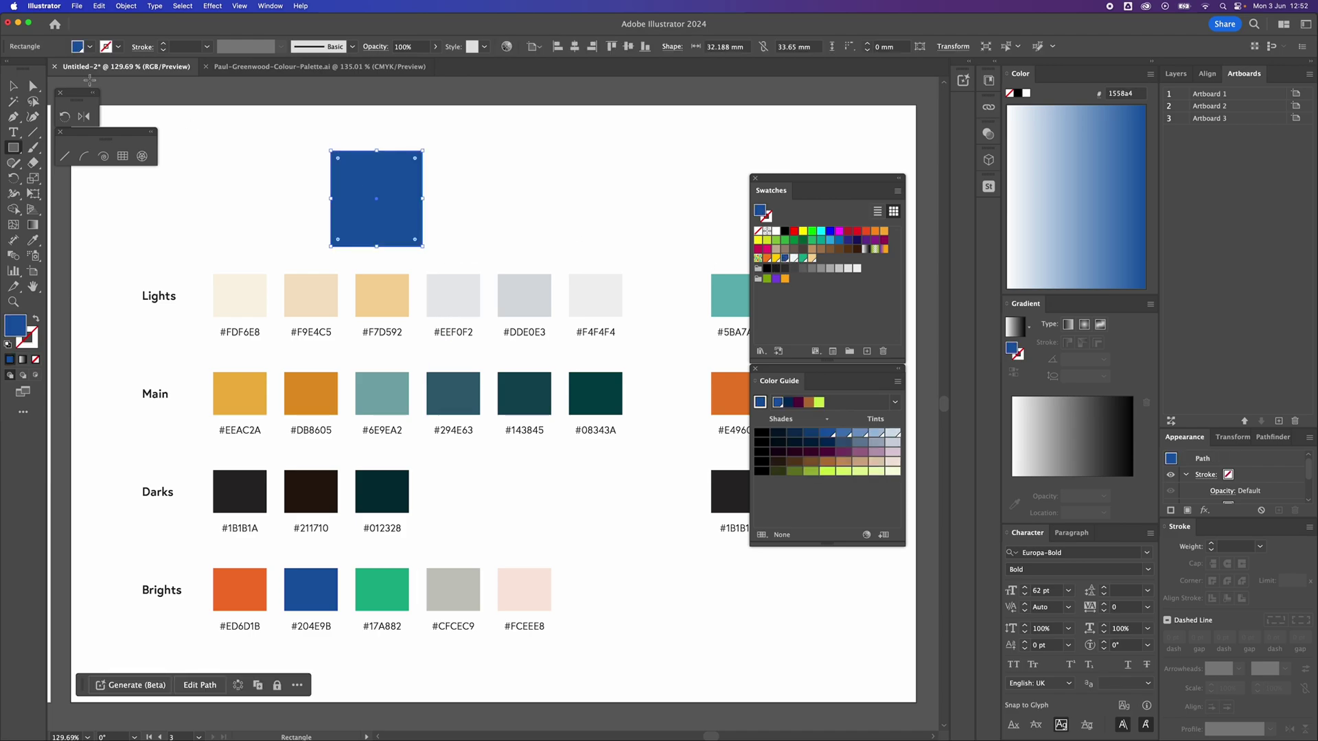
Duplicate the blue square to its right and fill the copy with the pale blue tint.
{"action": "key", "text": "v"}
{"action": "left_click", "coordinate": [281, 154]}
{"action": "left_click_drag", "start_coordinate": [350, 183], "coordinate": [467, 183]}
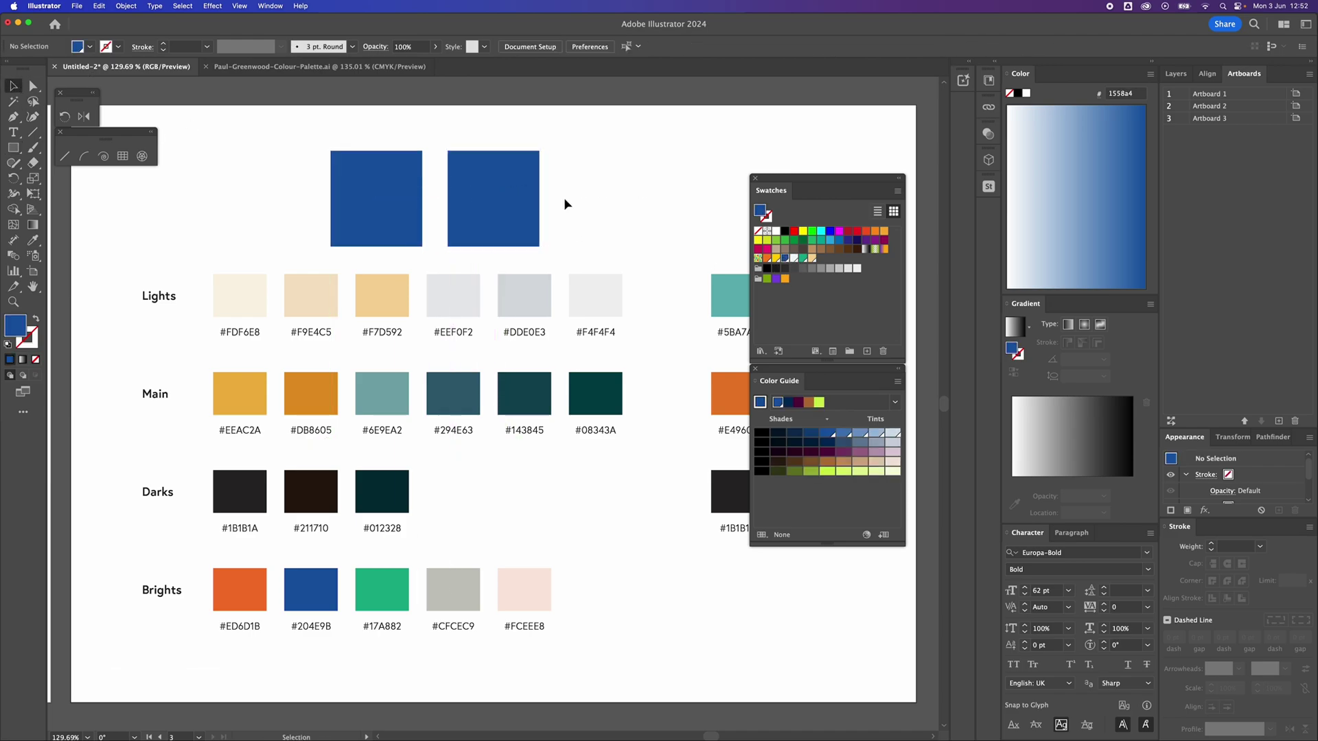
{"action": "left_click", "coordinate": [794, 258]}
{"action": "left_click", "coordinate": [625, 200]}
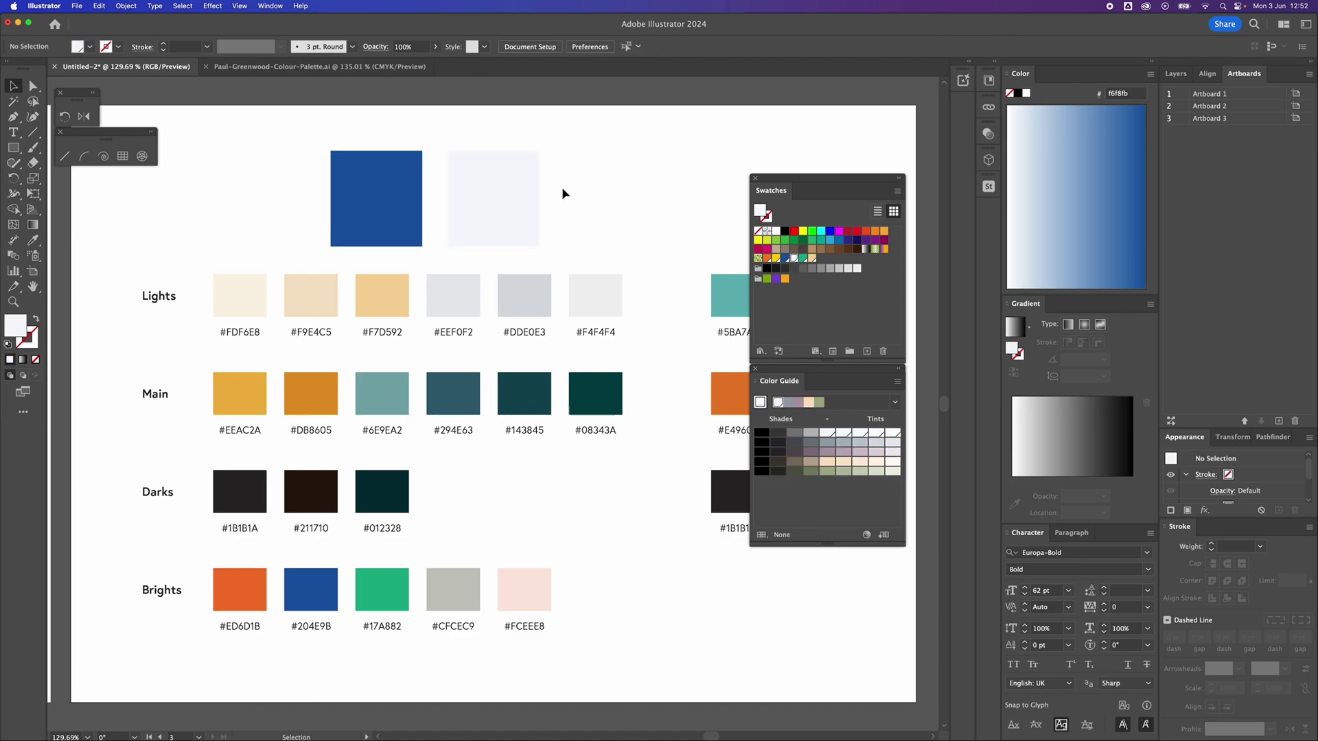